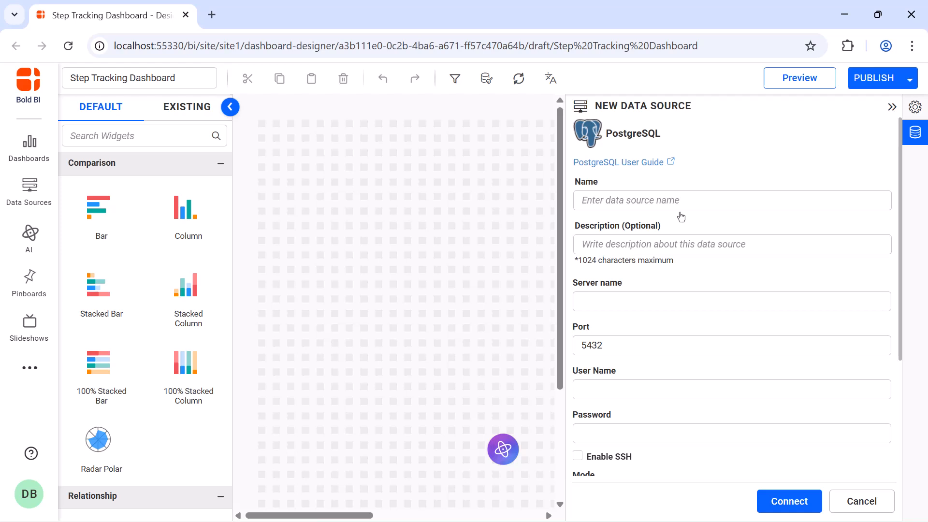
Step: Name the PostgreSQL data source Step Tracking Data and paste in its server name and port
click(679, 203)
text(Step Tracking Data)
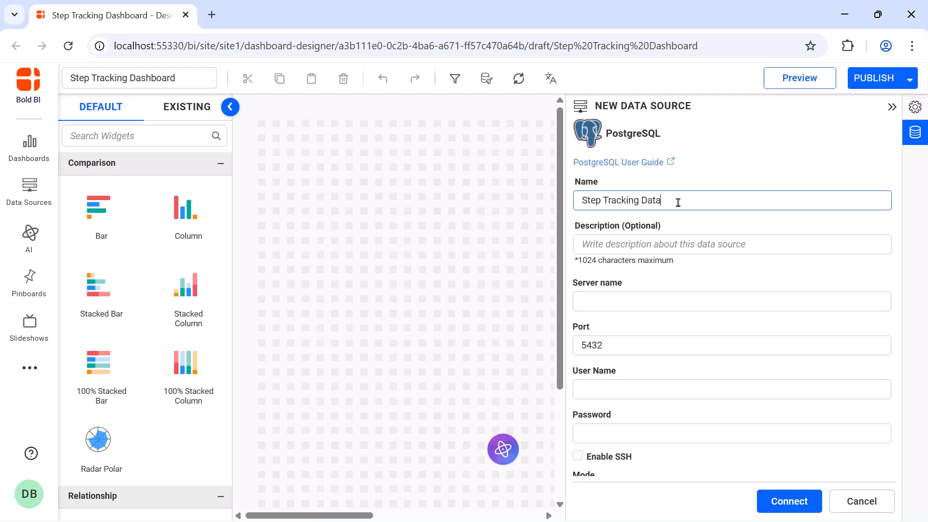
click(671, 292)
key(ctrl+v)
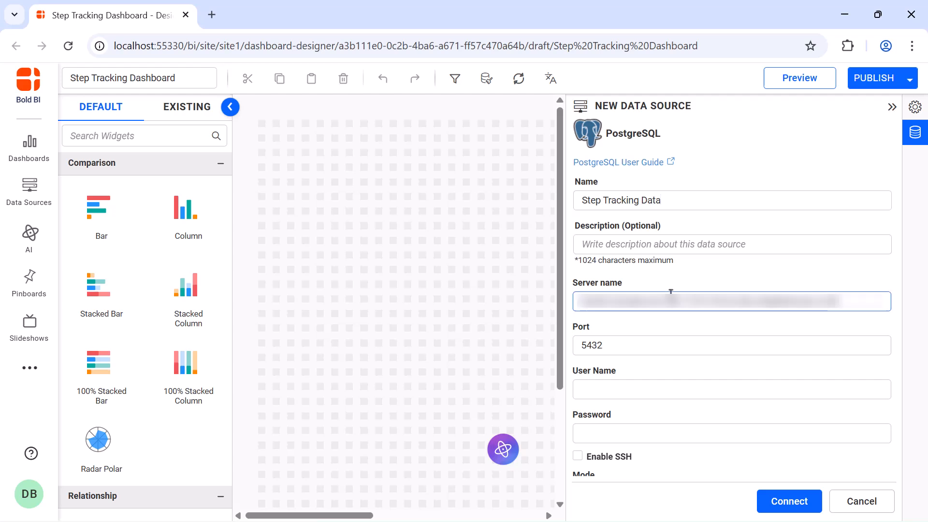
double_click(666, 345)
key(BackSpace)
key(ctrl+v)
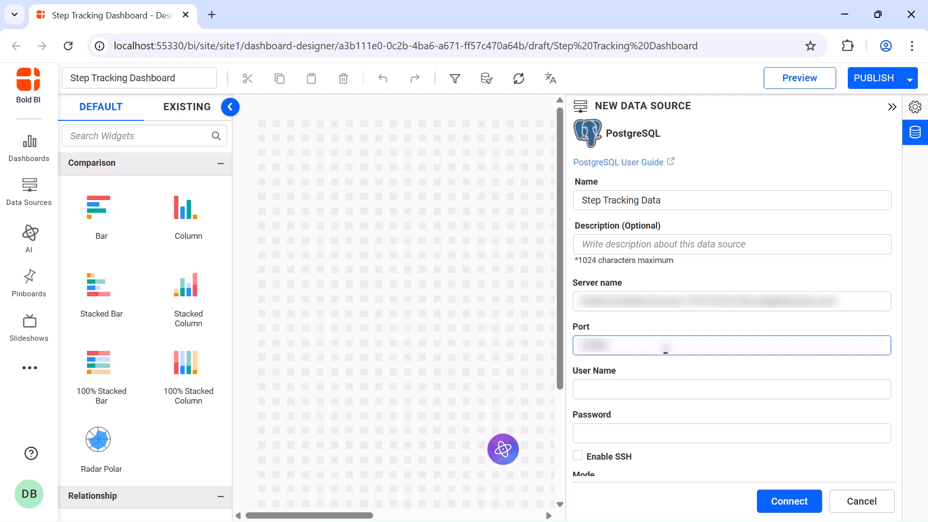
Step: Enter the database user name and password, set the database to sample-dashboards, and connect to the data source
click(666, 382)
key(ctrl+v)
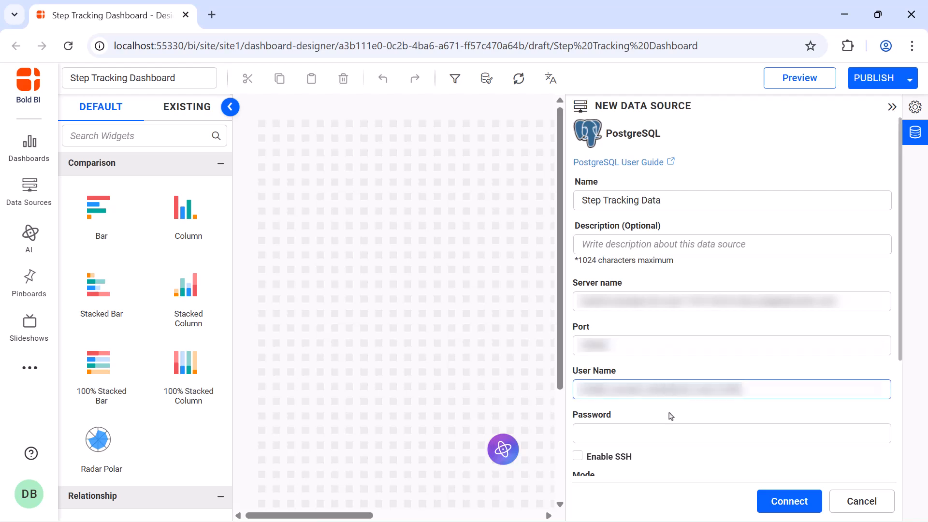
click(668, 431)
key(ctrl+v)
scroll(669, 432, down, 3)
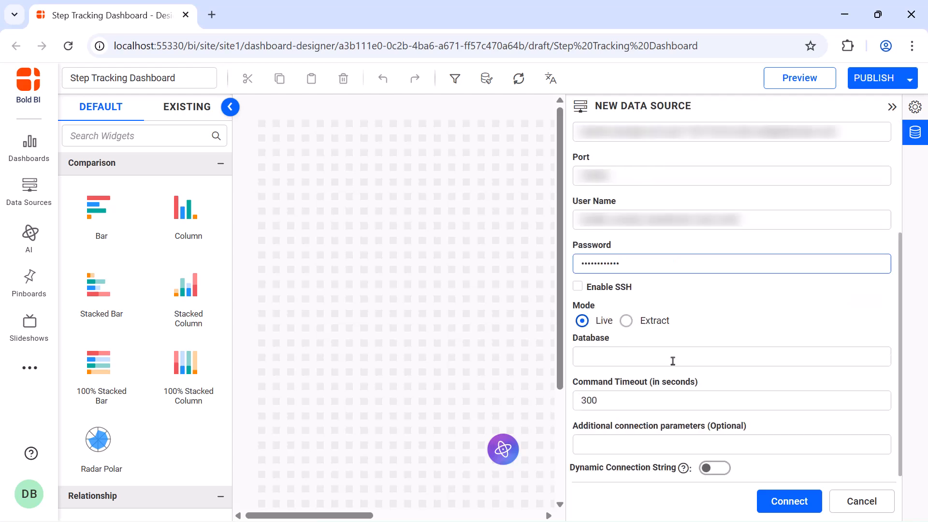
click(671, 358)
text(sample-dashboards)
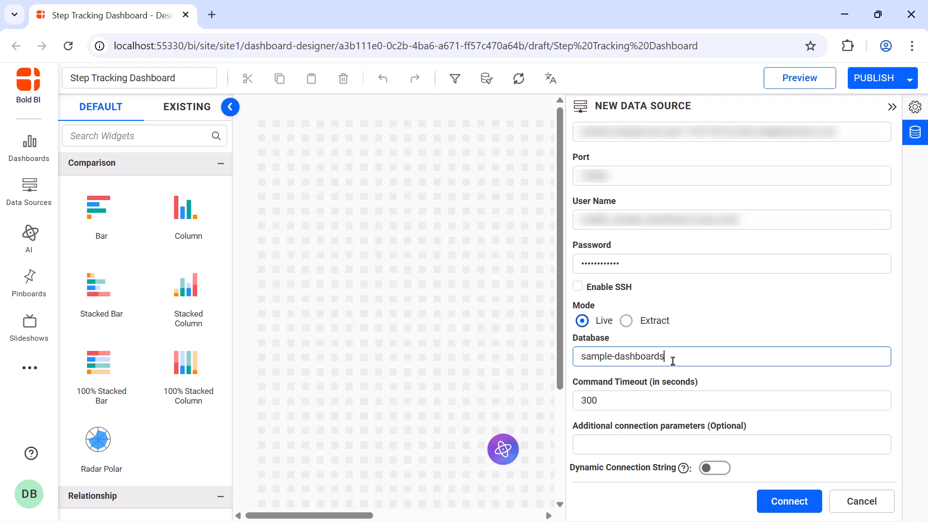
click(788, 501)
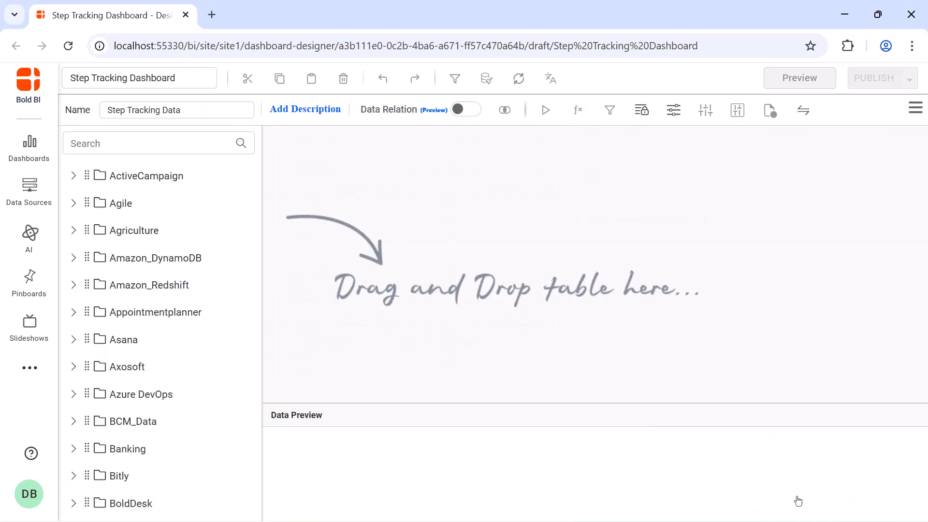
Step: Switch the data source to code mode, enter the SELECT query on Athletics_Health_Steps, and run it
click(915, 108)
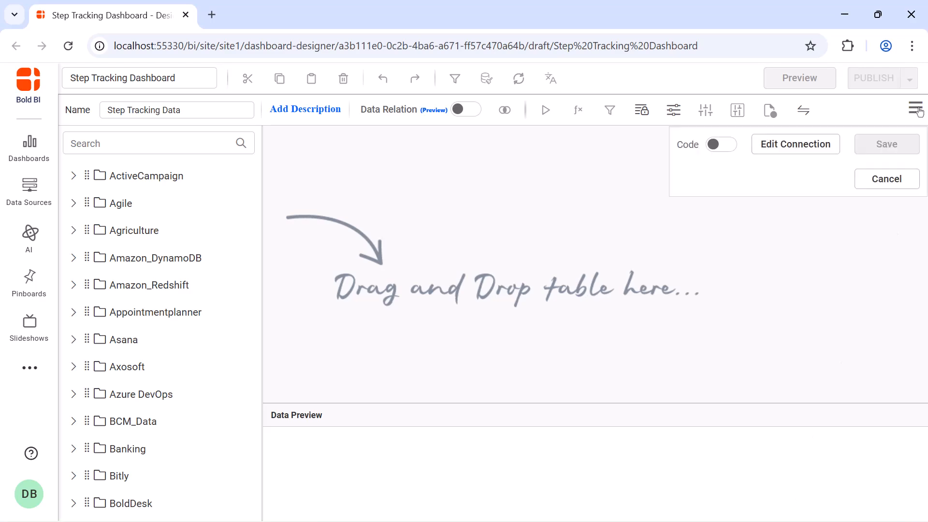
click(722, 144)
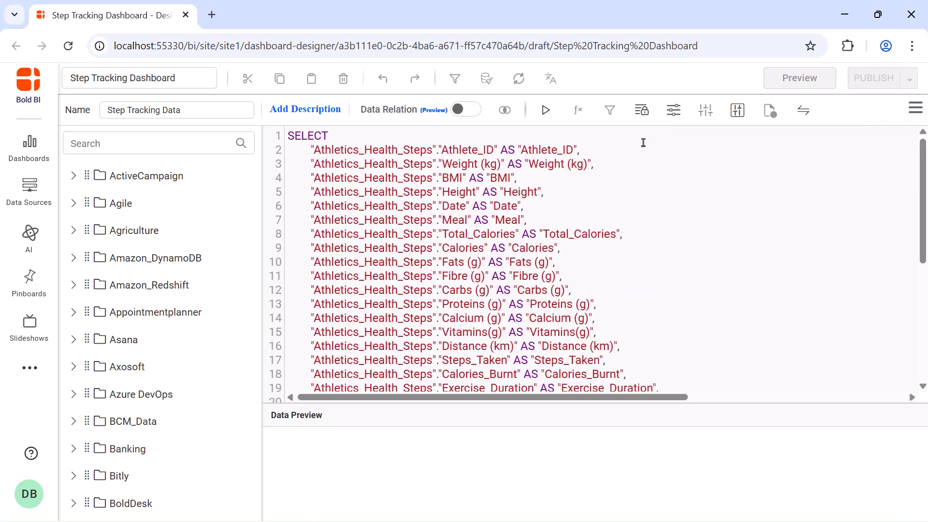
click(546, 110)
click(485, 354)
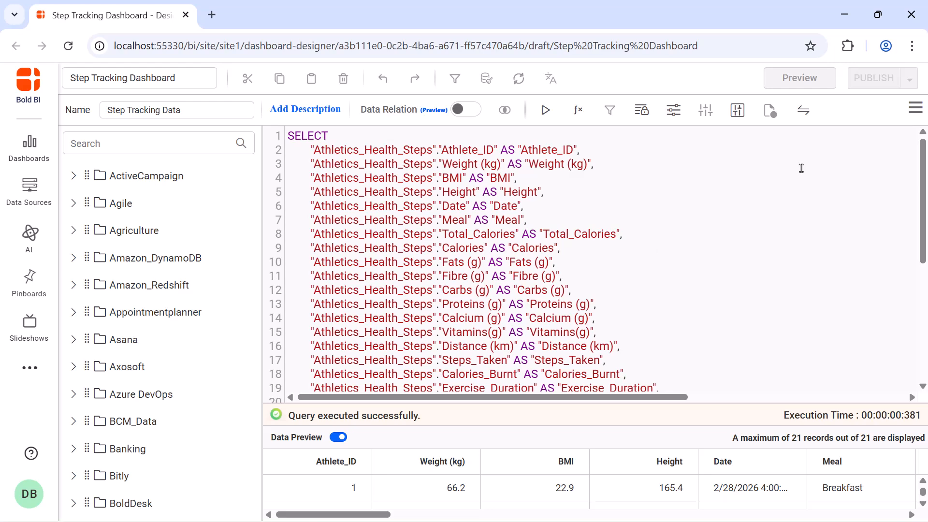
Step: Save the Step Tracking Data source and collapse the data source list to free the dashboard canvas
click(915, 108)
click(896, 145)
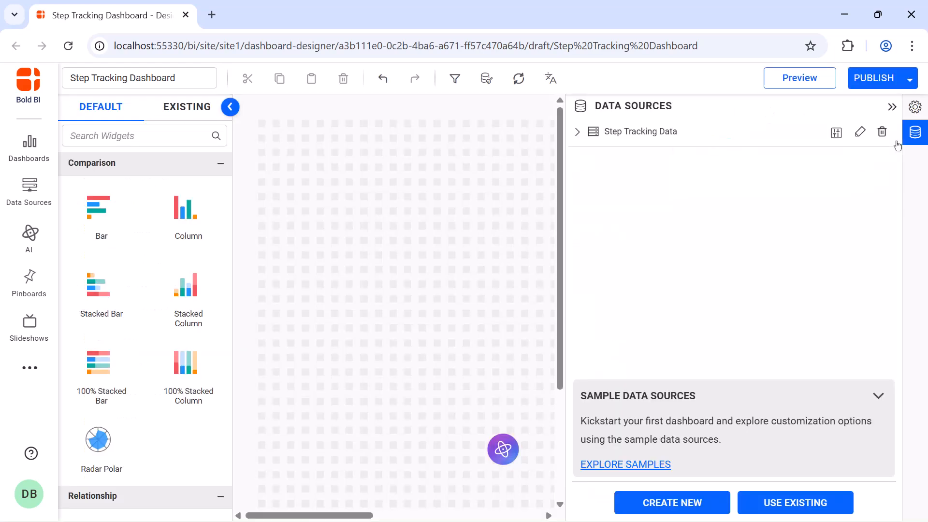
click(894, 108)
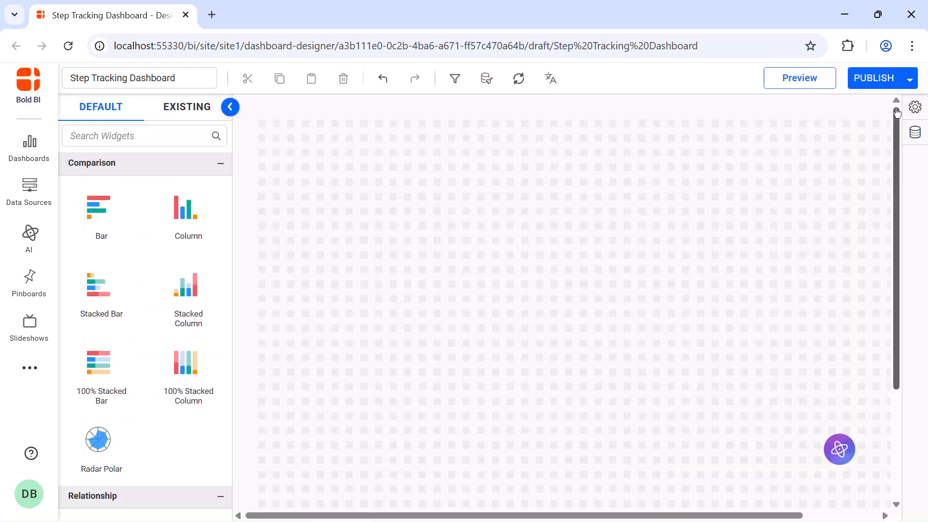
Step: Add a Combo Box filter at the canvas's upper-left corner and enlarge it in both directions
click(210, 135)
text(combo)
drag(98, 310, 261, 128)
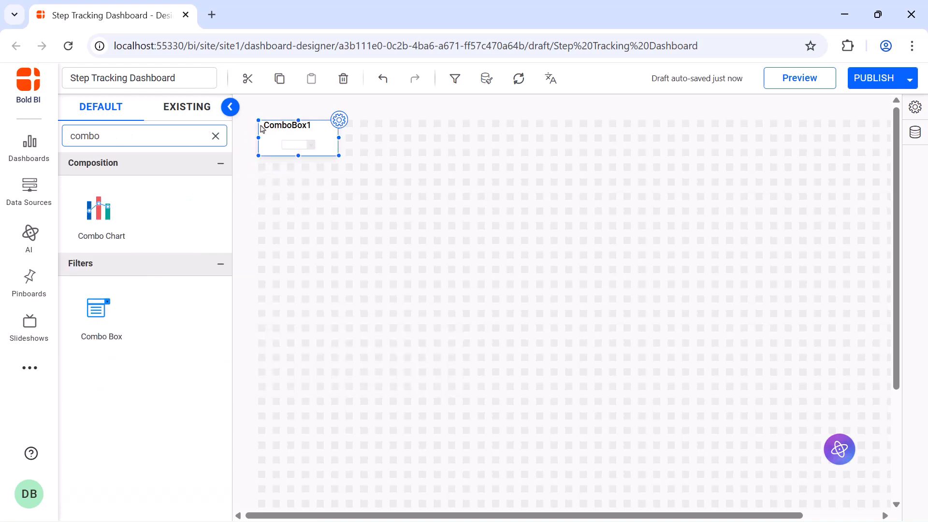
drag(339, 156, 365, 181)
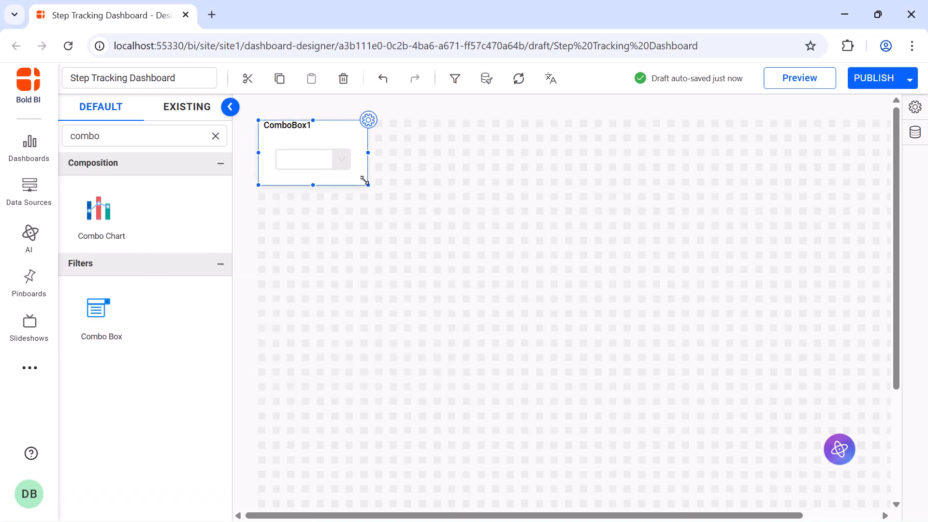
Step: Rename the combo box Athlete Name and assign the Athelete_Name dimension as its value
click(368, 121)
click(654, 157)
key(ctrl+a)
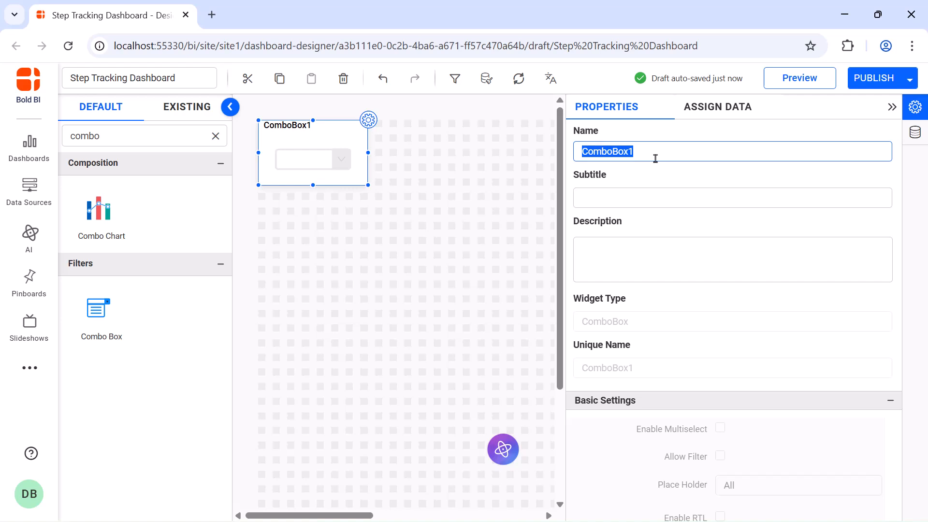
text(Athlete Name)
click(717, 107)
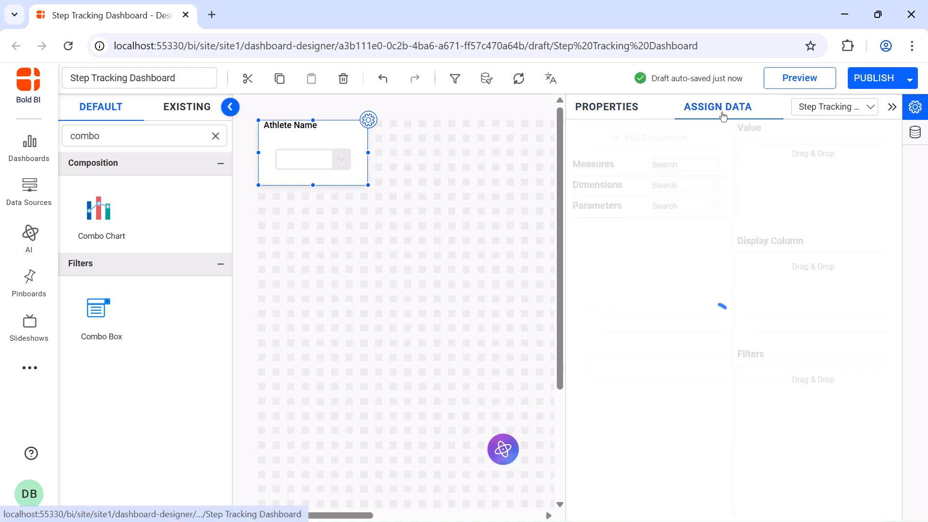
drag(665, 358, 769, 214)
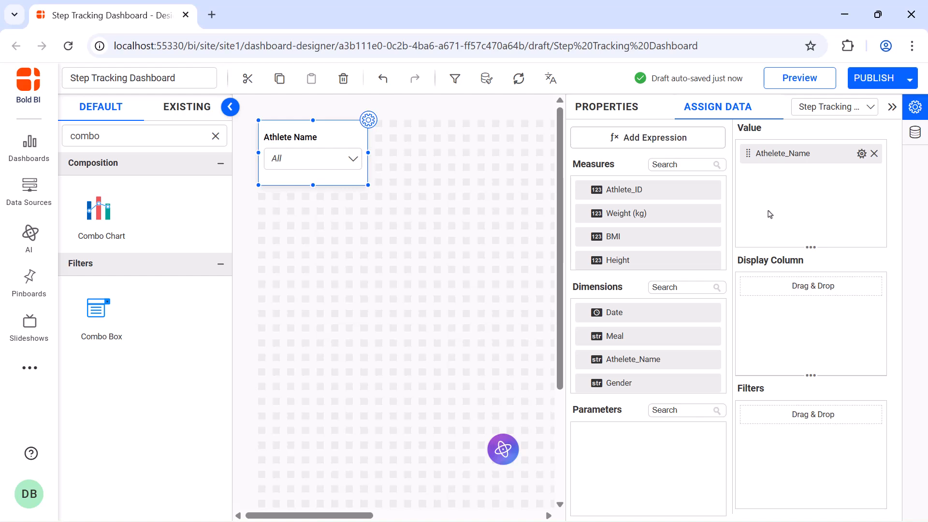
Step: Enable multiselect and Allow Filter for the Athlete Name combo box, and turn off Persist Virtual Selection
click(607, 107)
scroll(723, 183, down, 5)
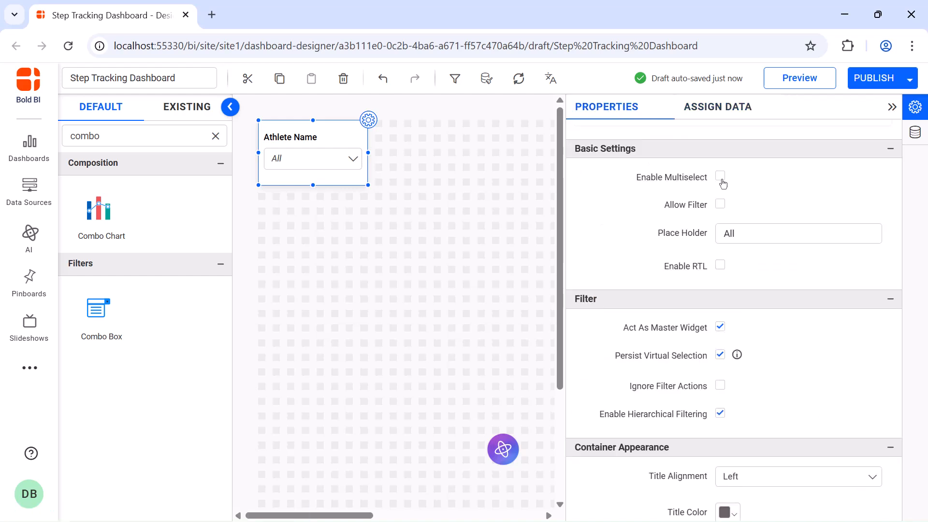
click(722, 181)
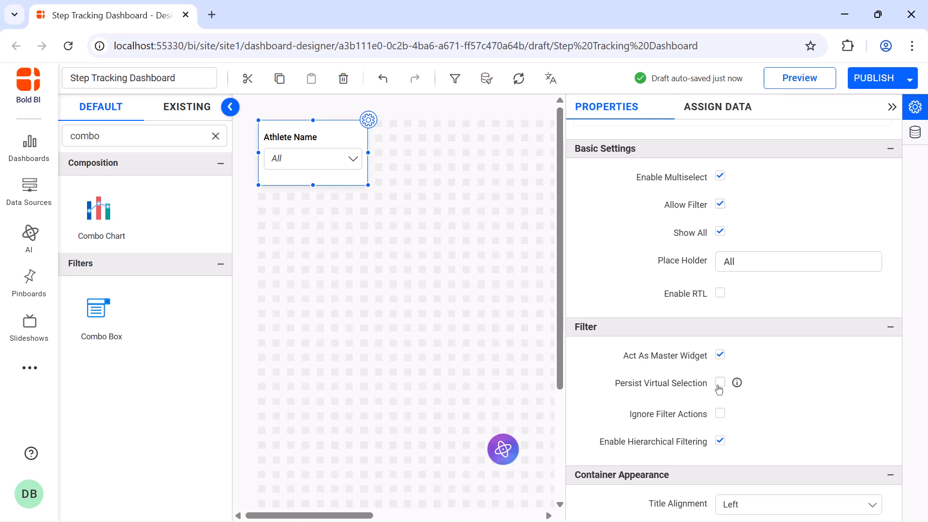
Step: Turn off automatic title font size for the Athlete Name combo box and set the title size to 16
scroll(722, 243, down, 7)
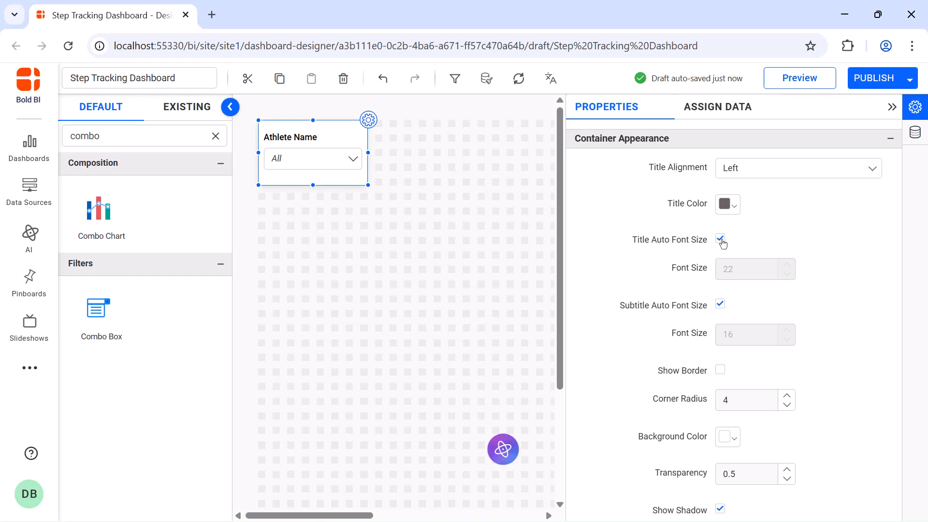
click(723, 243)
double_click(742, 270)
text(16)
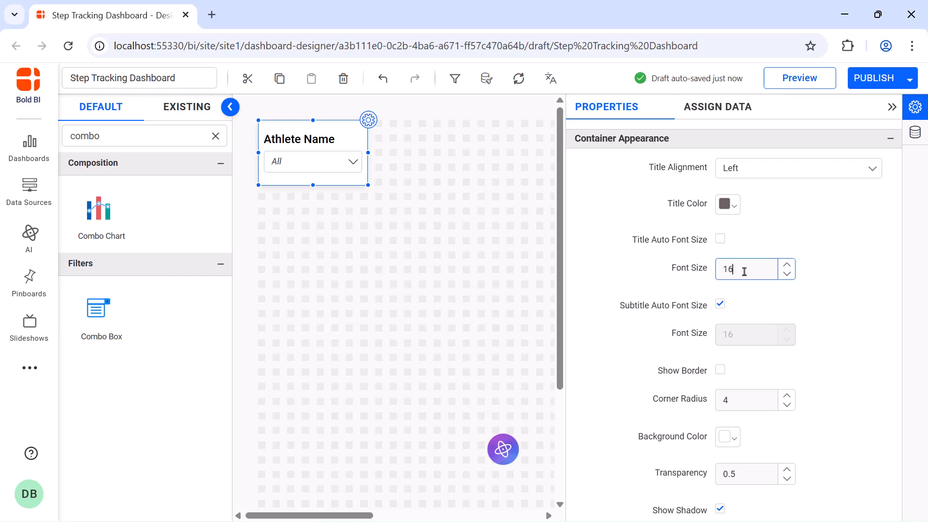
click(892, 110)
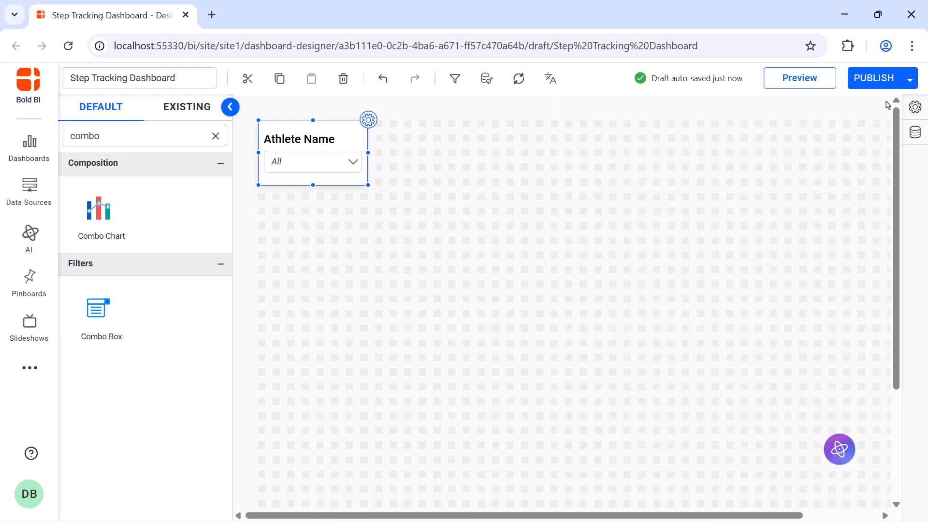
Step: Add a Number Card beside the Athlete Name combo box and name it Distance Traveled
click(216, 136)
text(num)
drag(111, 211, 401, 155)
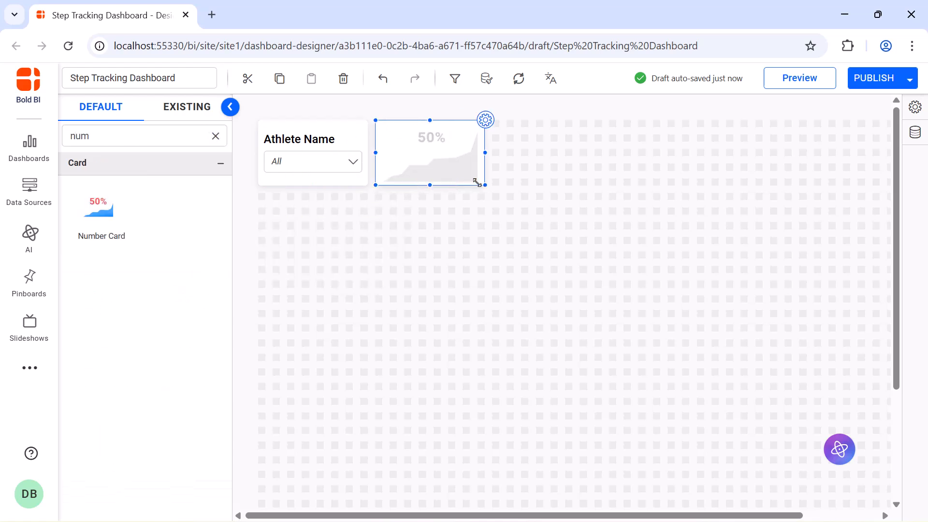
click(486, 121)
double_click(651, 160)
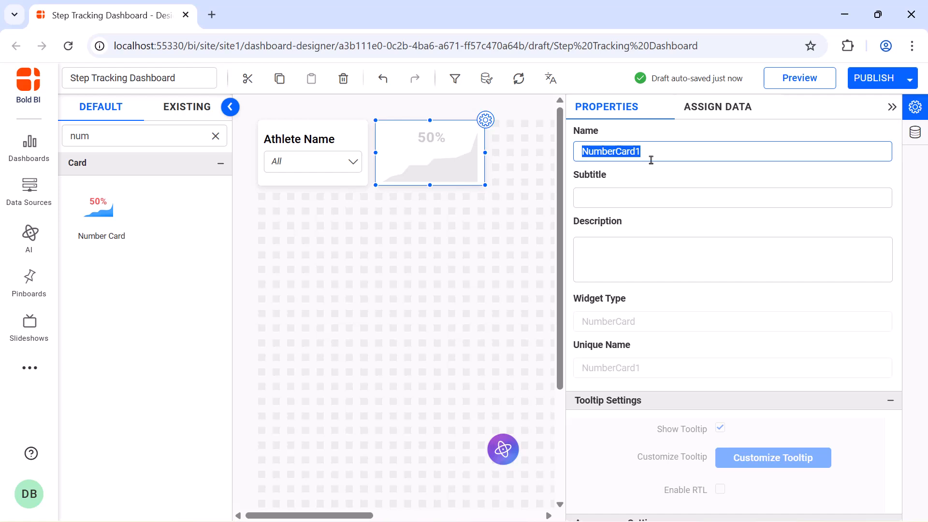
text(Distance Traveled)
Step: Create and save an expression named Miles with the formula [Distance (km)]*0.621371
click(715, 116)
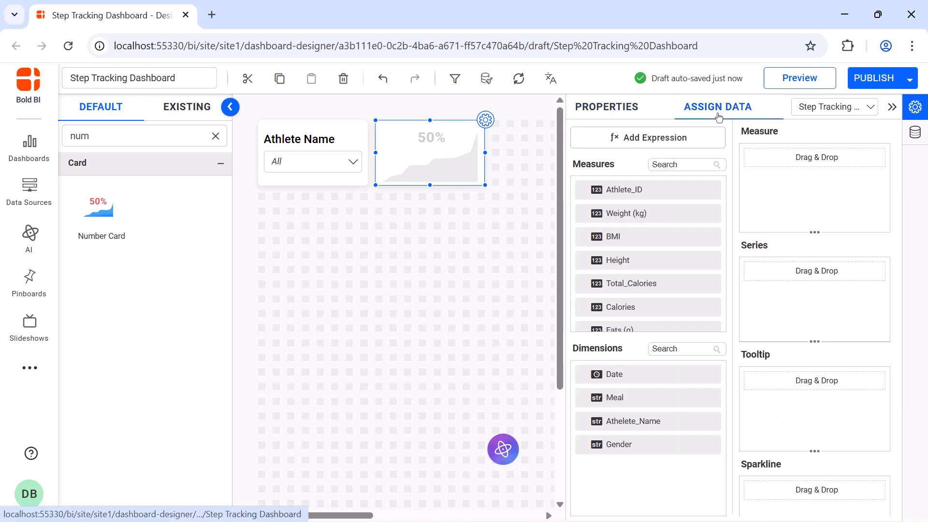
click(708, 138)
double_click(460, 154)
key(BackSpace)
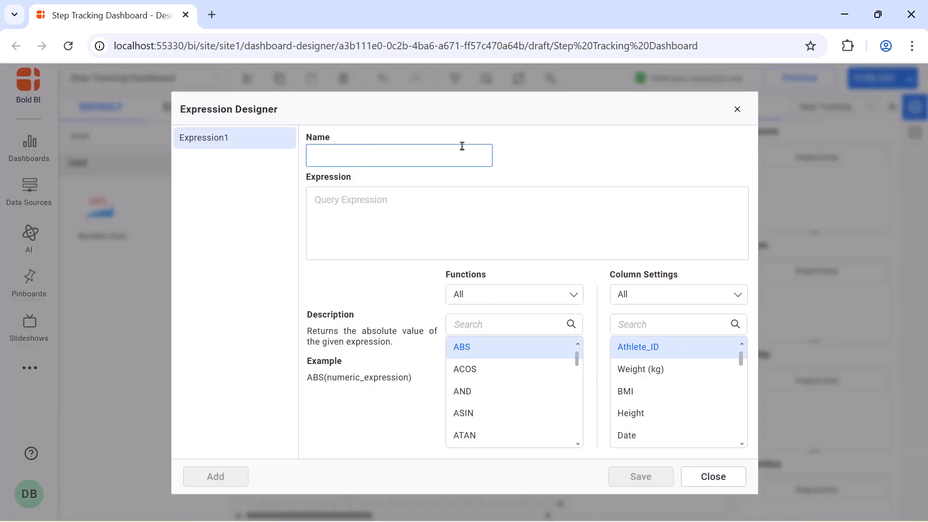
text(Miles)
click(459, 203)
text([Distance (km)]*0.621371)
click(616, 478)
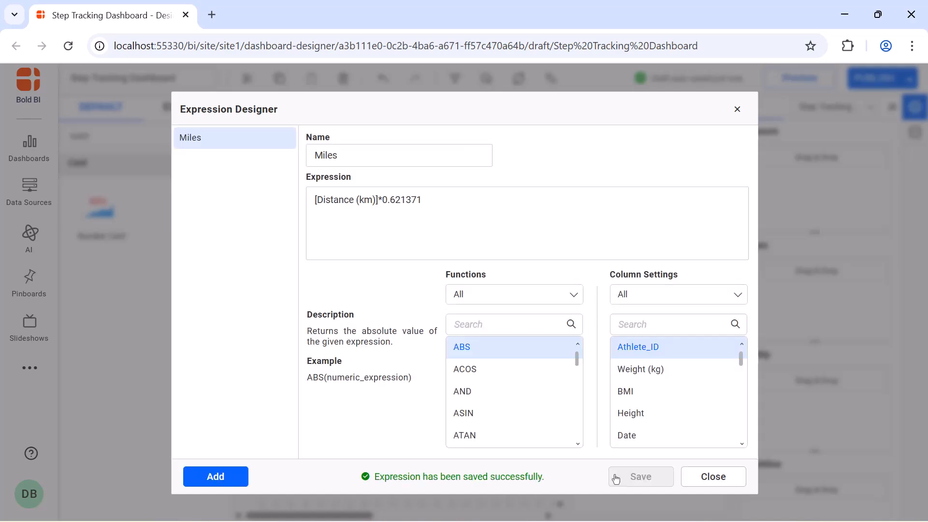
click(737, 109)
Step: Assign the Miles expression as the Distance Traveled card's measure and aggregate it by average
click(694, 164)
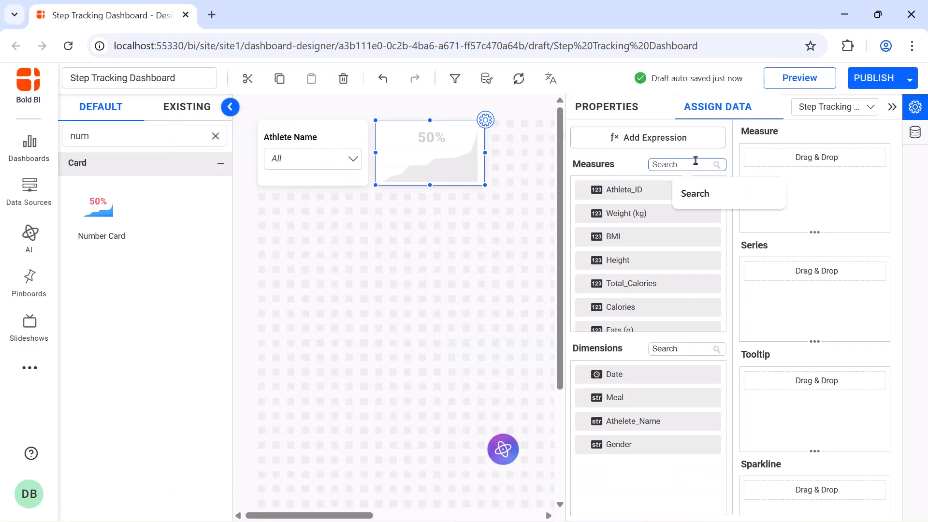
text(mi)
drag(659, 236, 747, 202)
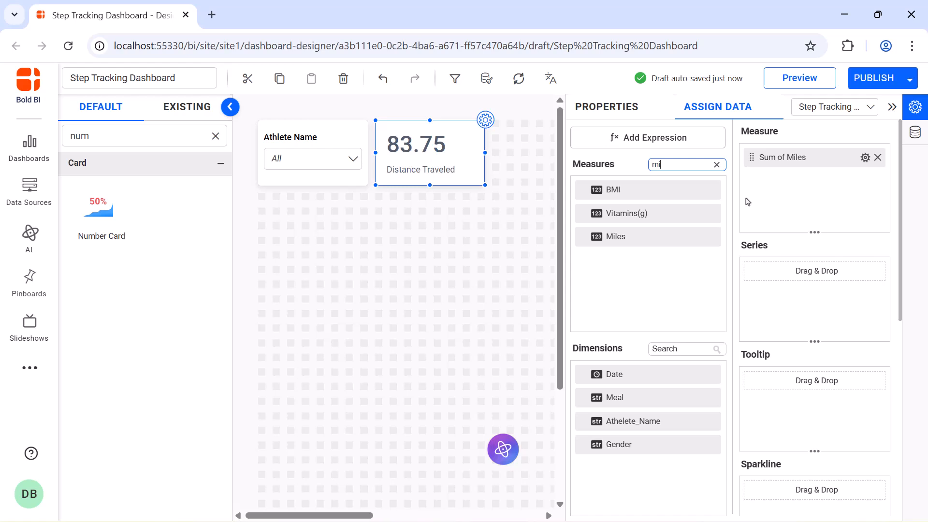
click(864, 158)
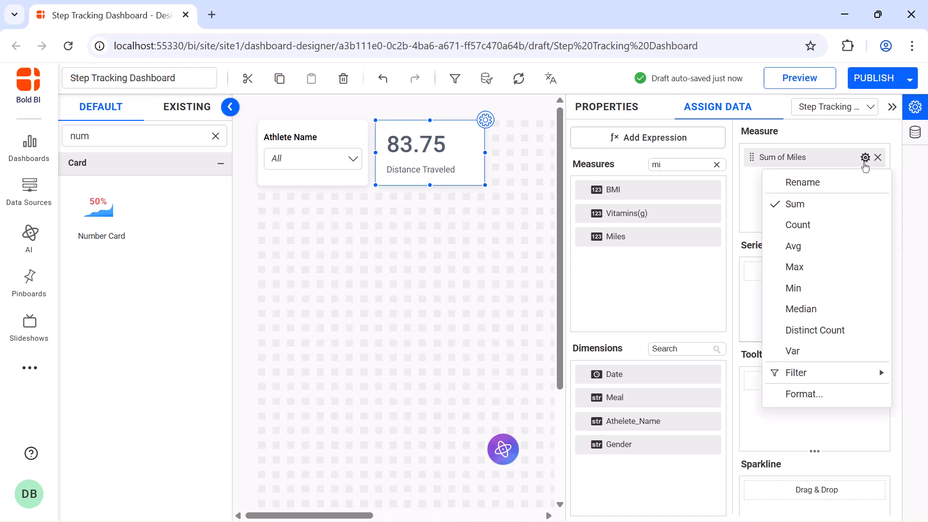
click(851, 245)
Step: Format the card's Miles measure with the suffix miles
click(865, 157)
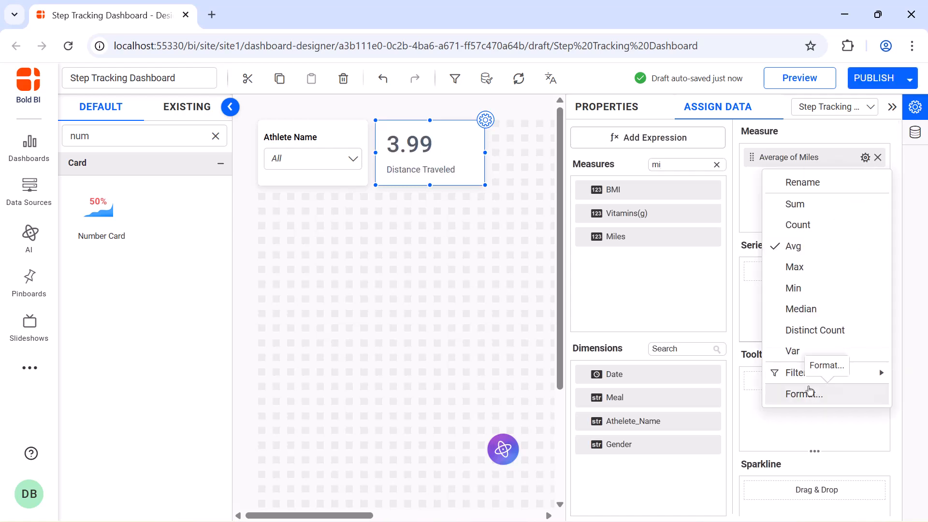
click(805, 389)
click(494, 410)
text(miles)
click(562, 439)
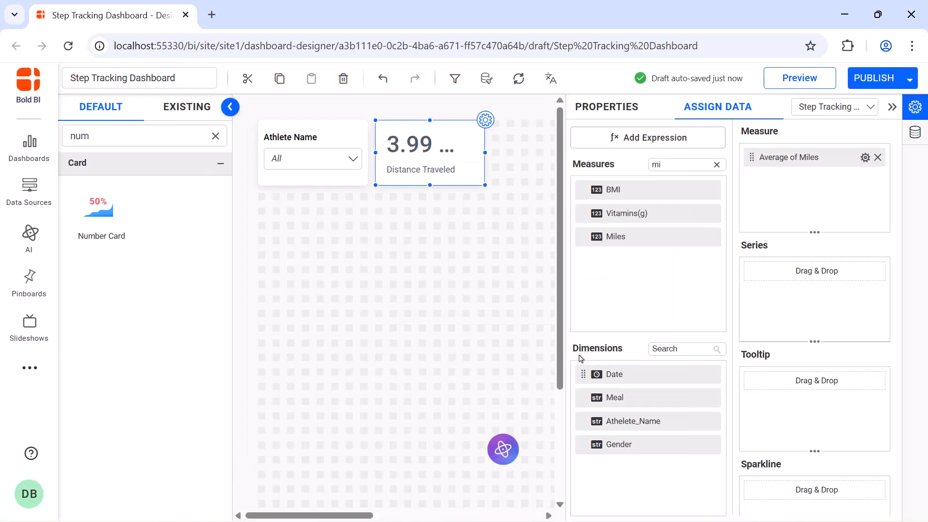
Step: Set the Distance Traveled card's horizontal alignment to Center
click(627, 119)
scroll(832, 170, down, 5)
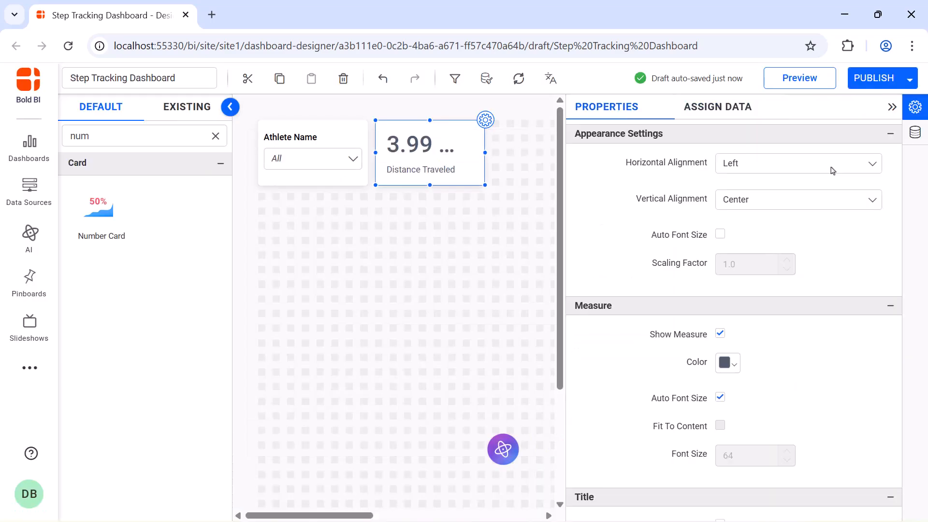
click(832, 170)
click(830, 201)
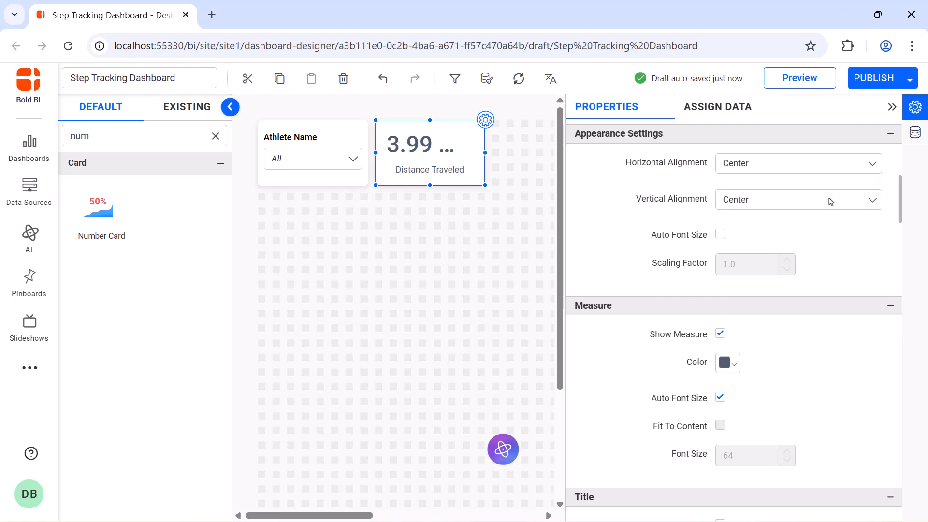
scroll(719, 235, down, 3)
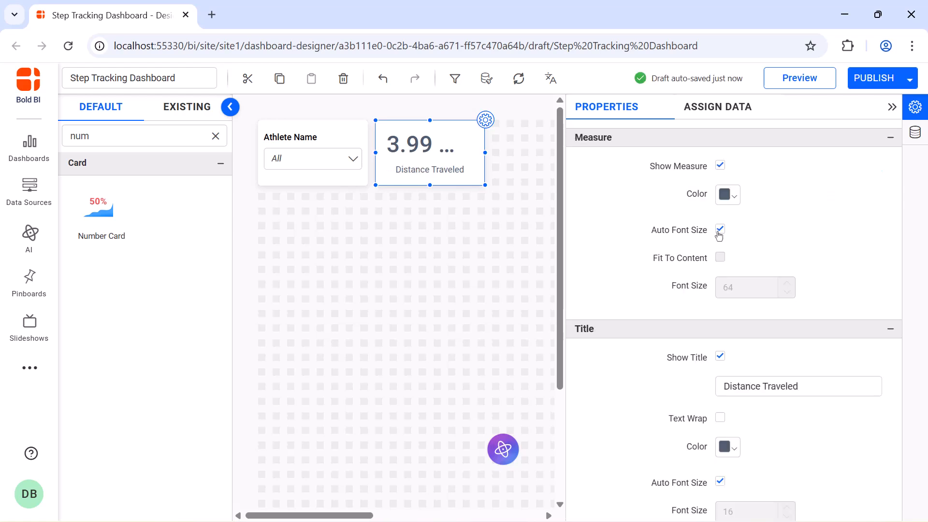
Step: Turn off automatic font sizing for the Distance Traveled card's measure and set its font size to 25
click(720, 230)
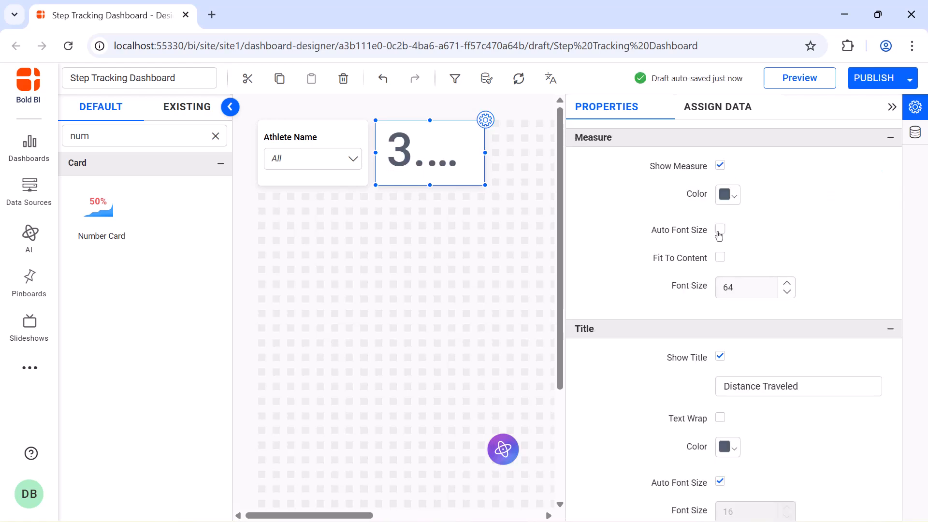
double_click(745, 282)
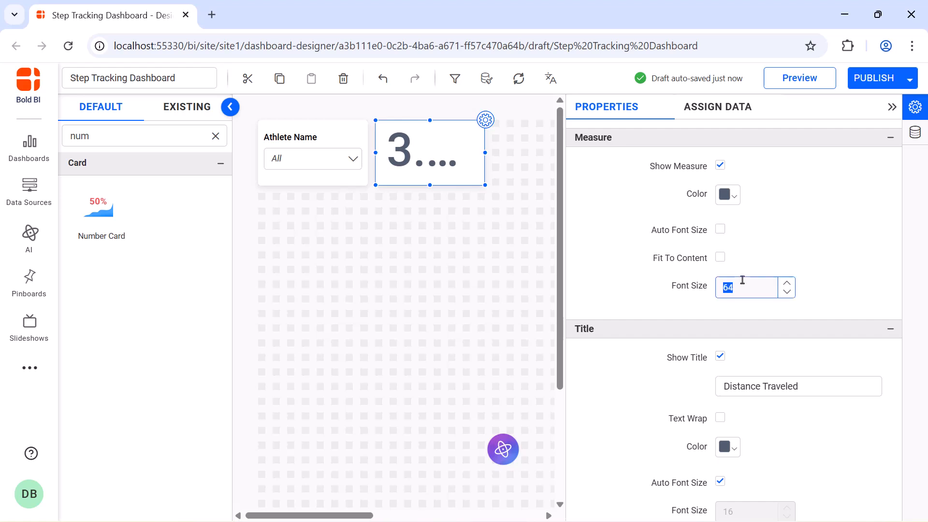
text(25)
Step: Turn off automatic font sizing for the card's title, set its font size to 14 and its position to Top
scroll(723, 318, down, 3)
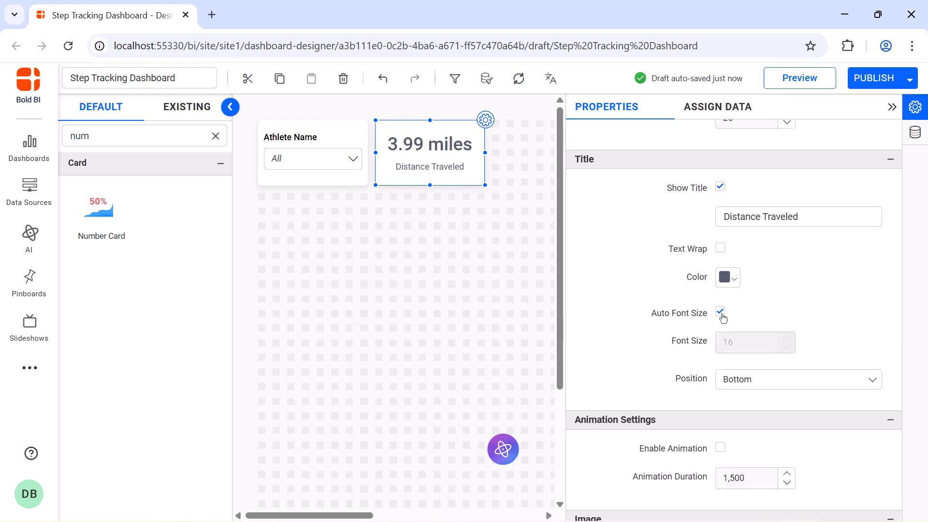
click(721, 313)
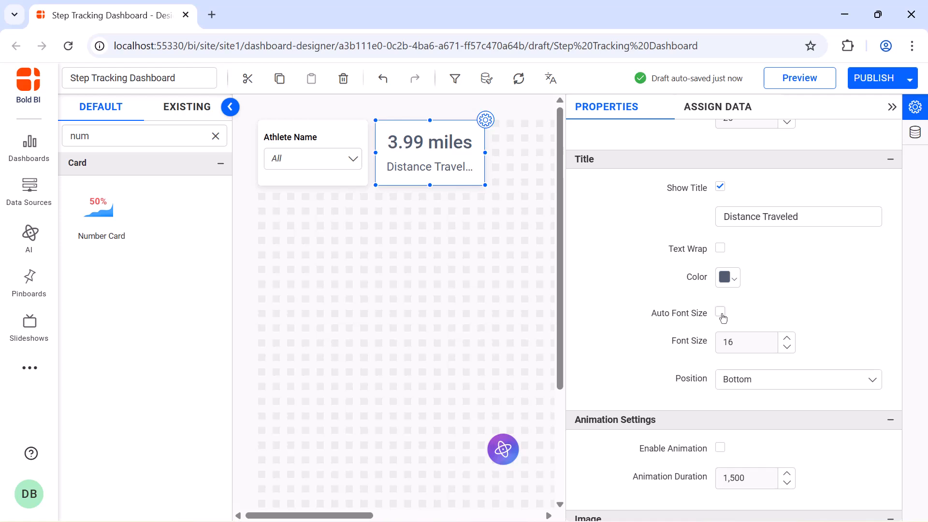
double_click(728, 342)
text(14)
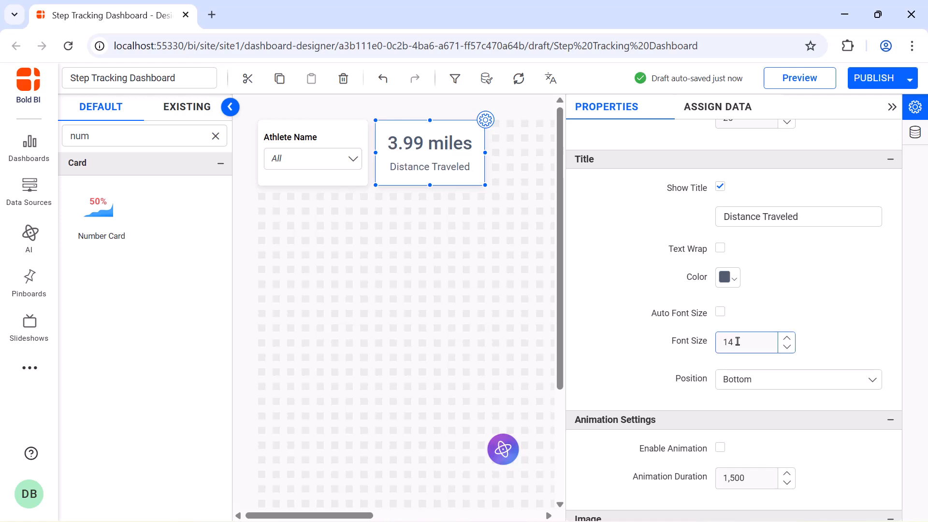
click(758, 377)
click(759, 399)
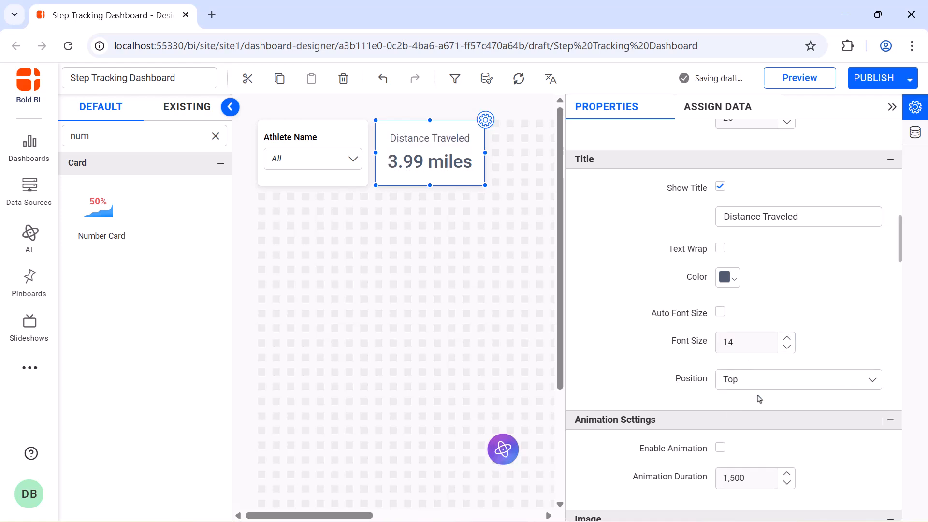
Step: Enable animation for the Distance Traveled card and set its background color to rgba(102,102,173,1)
click(720, 448)
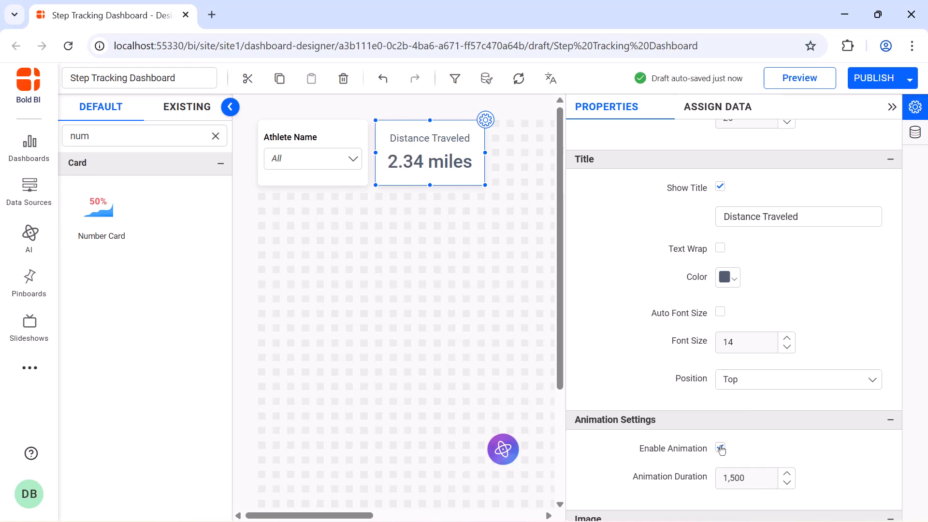
scroll(727, 319, down, 10)
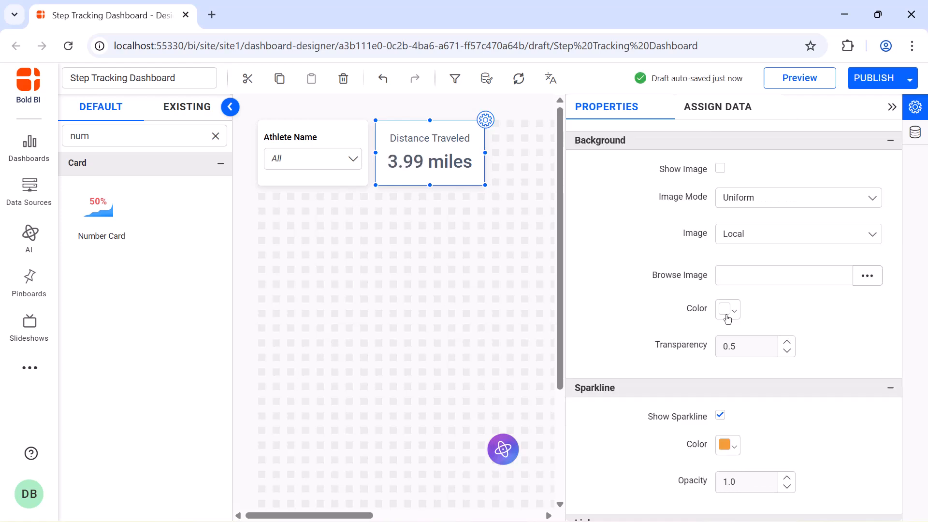
click(727, 309)
click(861, 376)
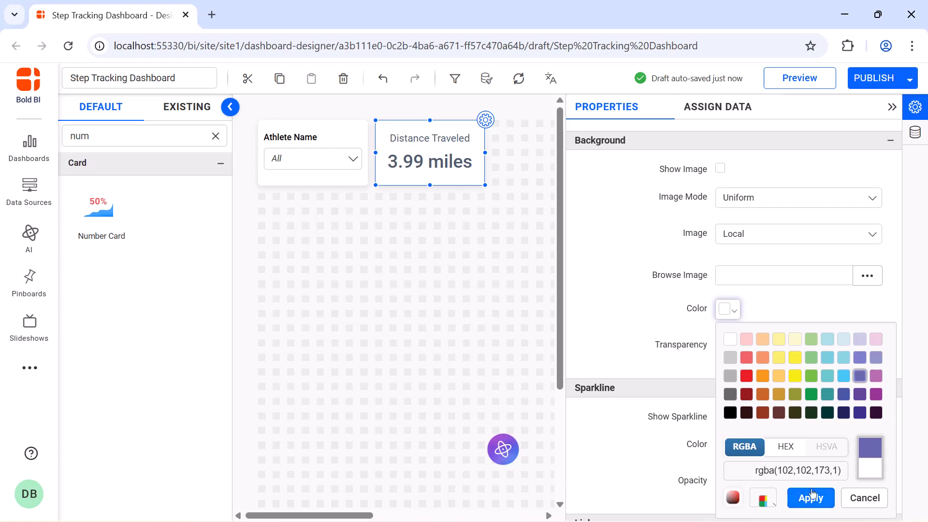
click(812, 495)
click(892, 107)
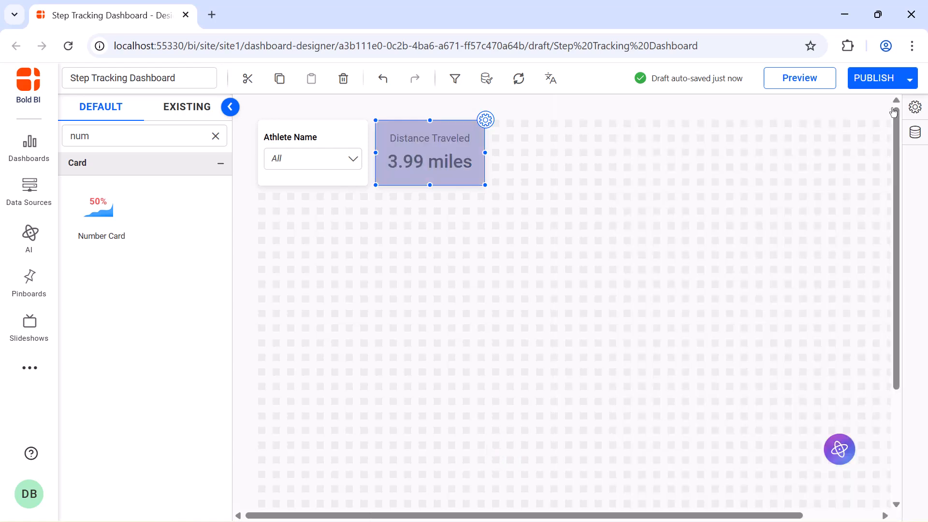
Step: Add a number card beside the Distance Traveled card, widen it to match, and name it Goal Steps
drag(99, 208, 500, 127)
drag(567, 185, 599, 182)
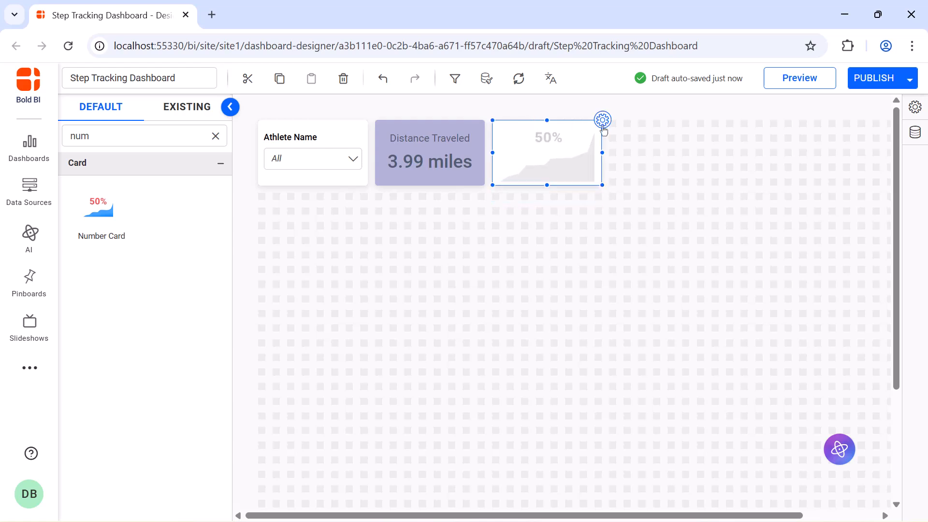
click(602, 119)
double_click(672, 151)
key(BackSpace)
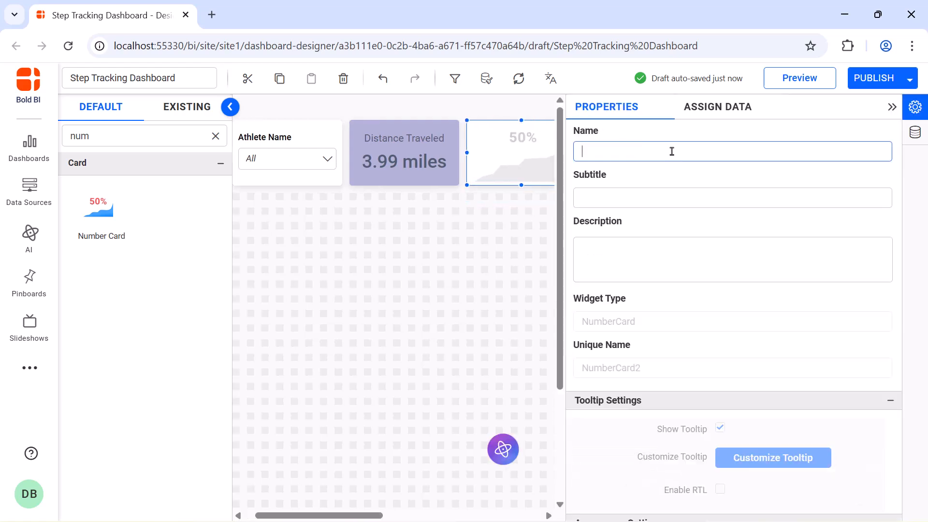
text(Goal Steps)
Step: Assign Steps_Taken as the Goal Steps card's measure and aggregate it by Max
click(717, 118)
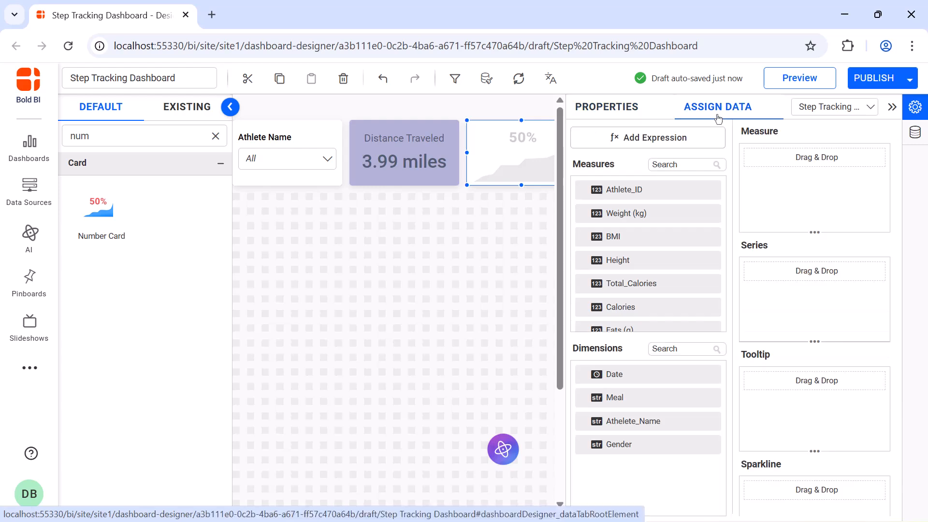
click(690, 162)
text(st)
drag(674, 213, 748, 200)
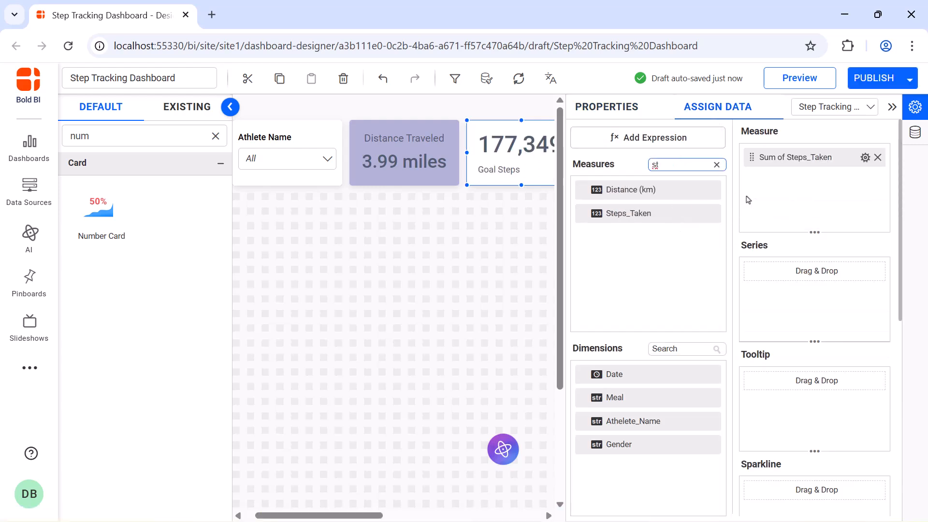
click(865, 158)
click(850, 264)
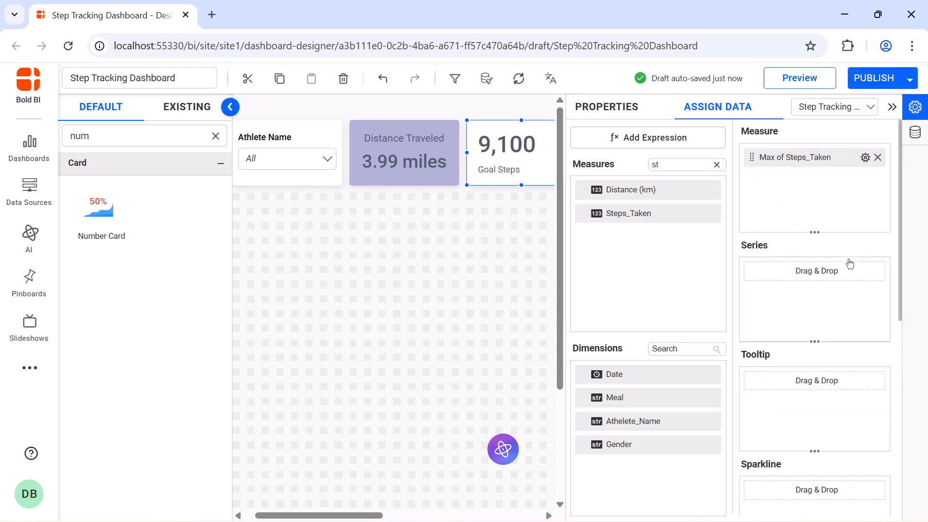
click(614, 109)
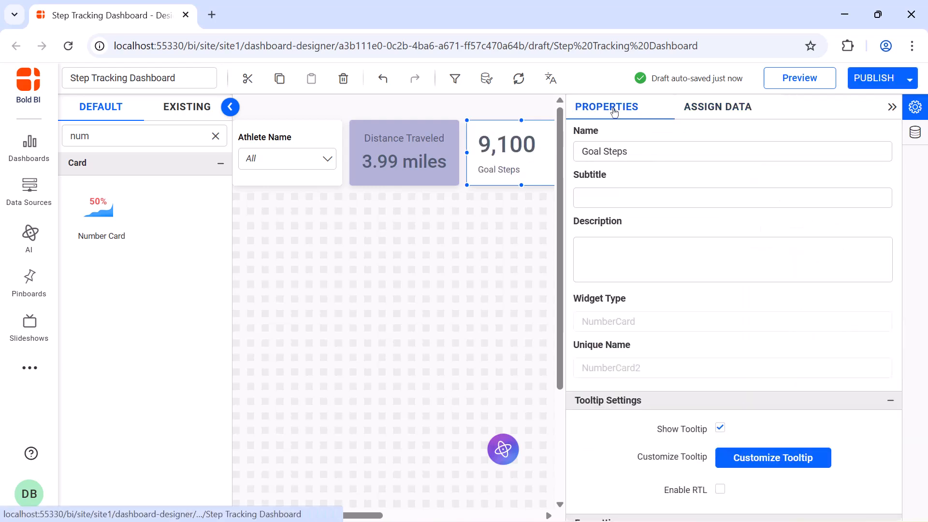
click(890, 107)
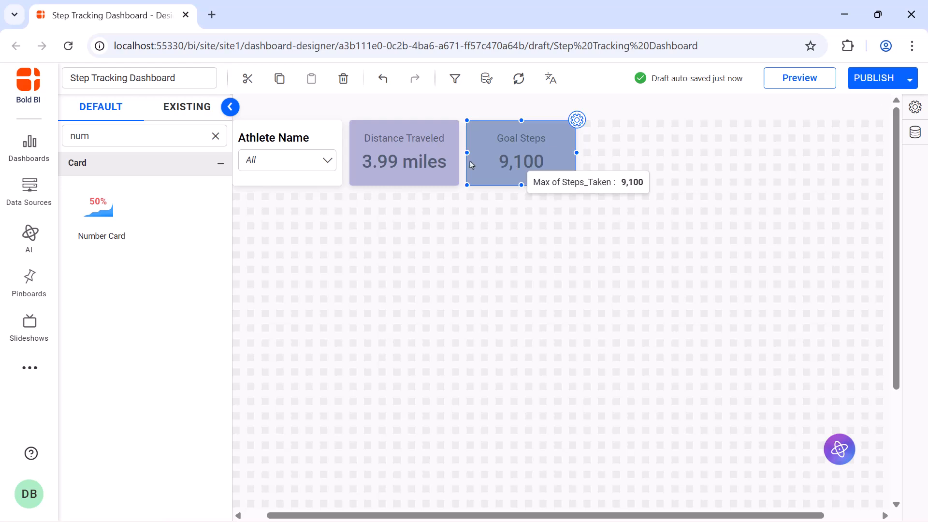
Step: Add a number card beside the Goal Steps card, widen it to match, and name it Steps
drag(129, 203, 589, 127)
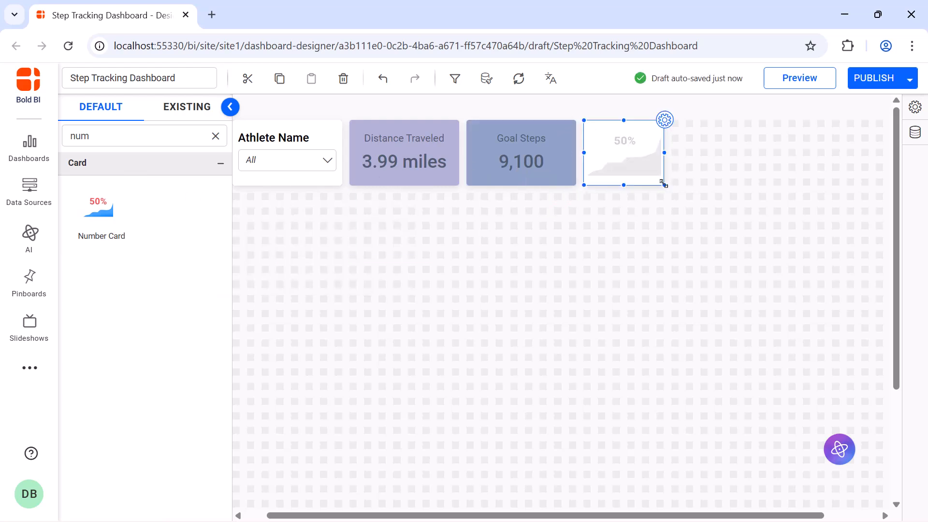
drag(664, 185, 696, 186)
click(697, 122)
click(690, 150)
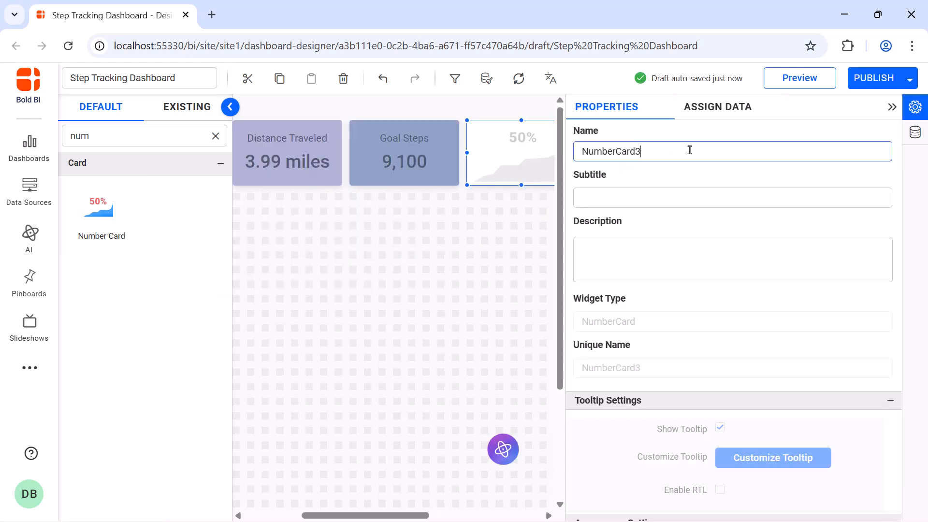
key(ctrl+a)
text(Steps)
Step: Assign Steps_Taken as the Steps card's measure and aggregate it by average
click(716, 108)
click(689, 164)
text(st)
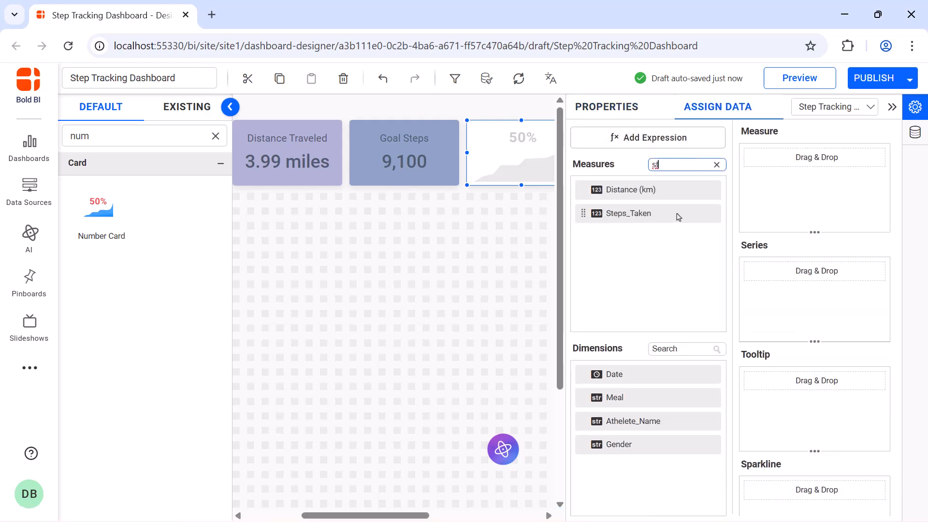
drag(679, 217, 747, 213)
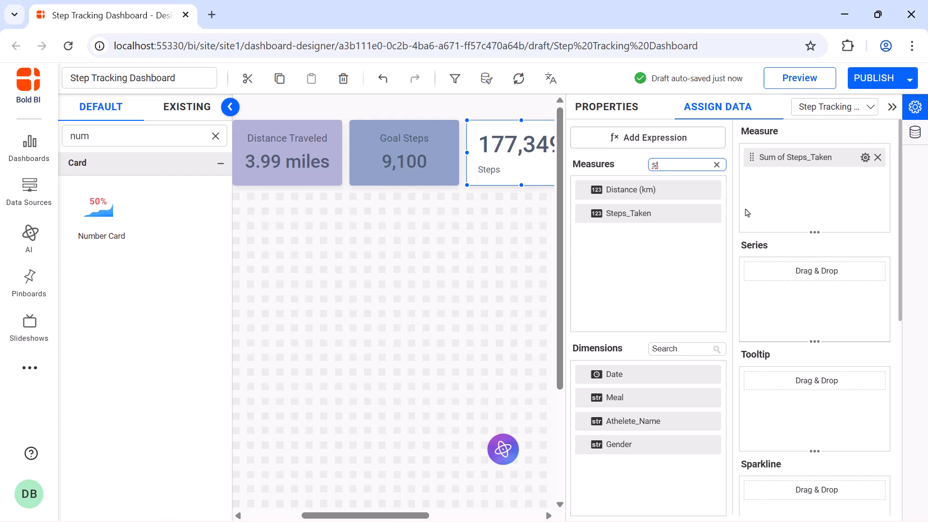
click(865, 157)
click(795, 246)
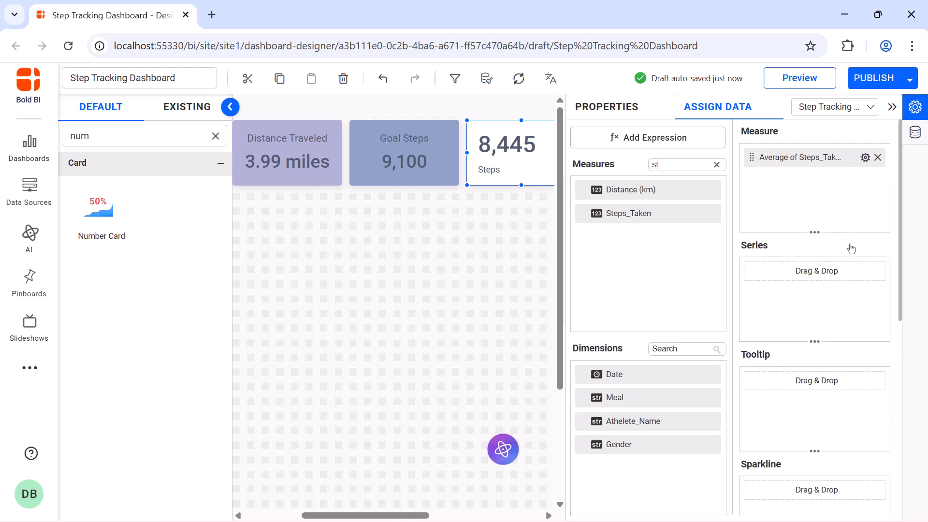
click(642, 114)
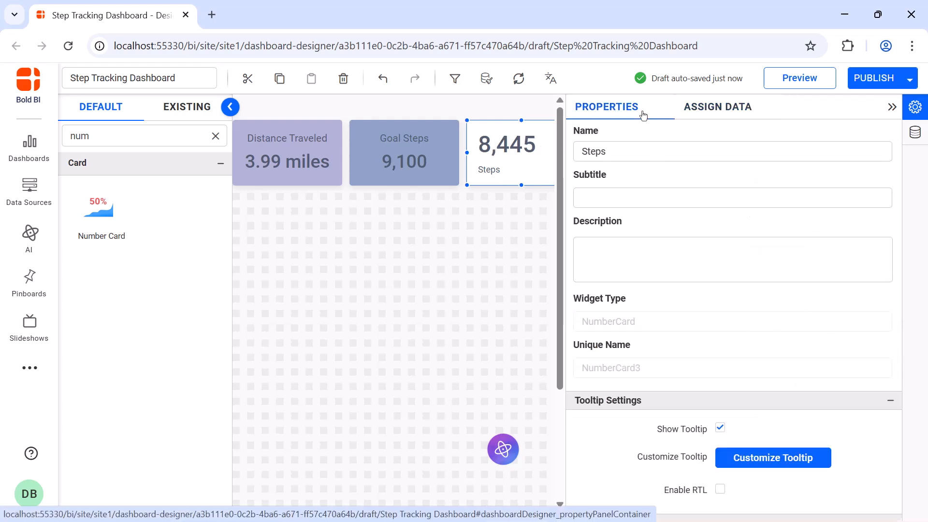
click(892, 107)
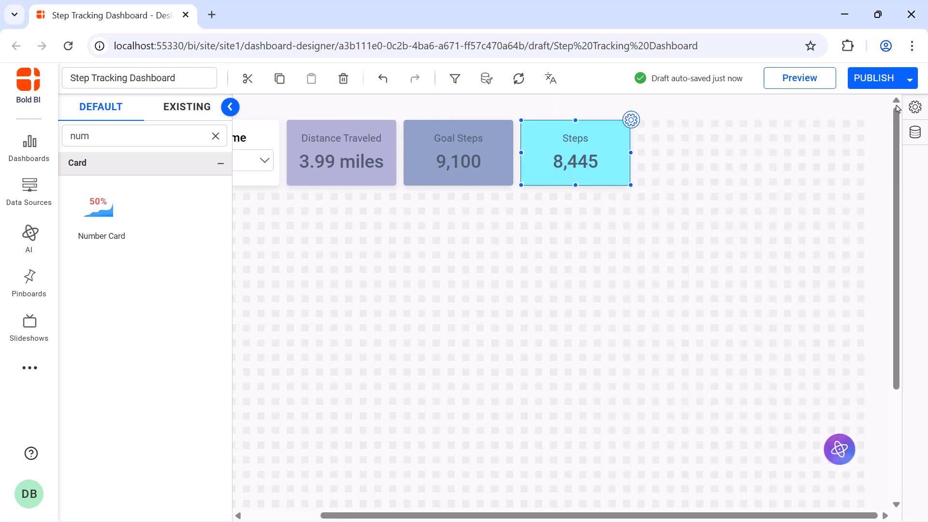
Step: Add a number card beside the Steps card, widen it to match, and name it Minutes of Exercise
drag(137, 201, 644, 127)
drag(718, 183, 748, 184)
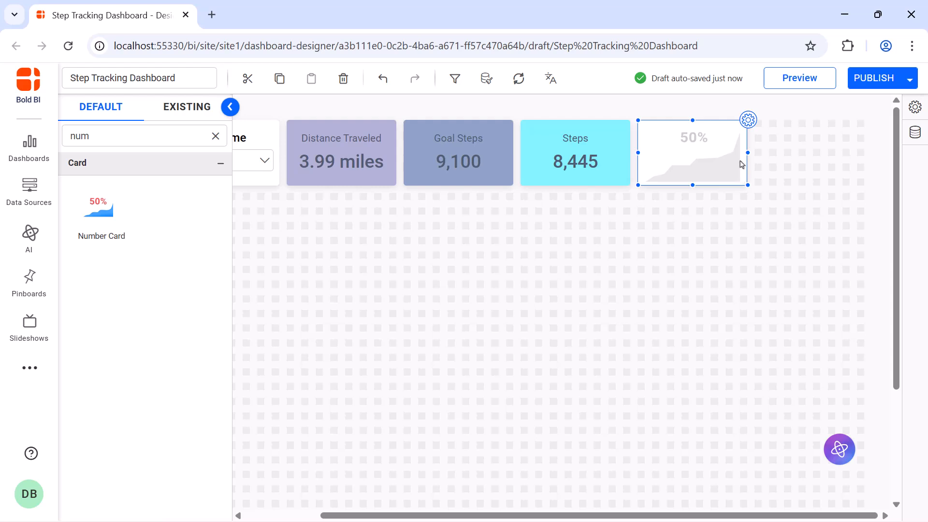
click(747, 121)
click(738, 145)
key(ctrl+a)
key(BackSpace)
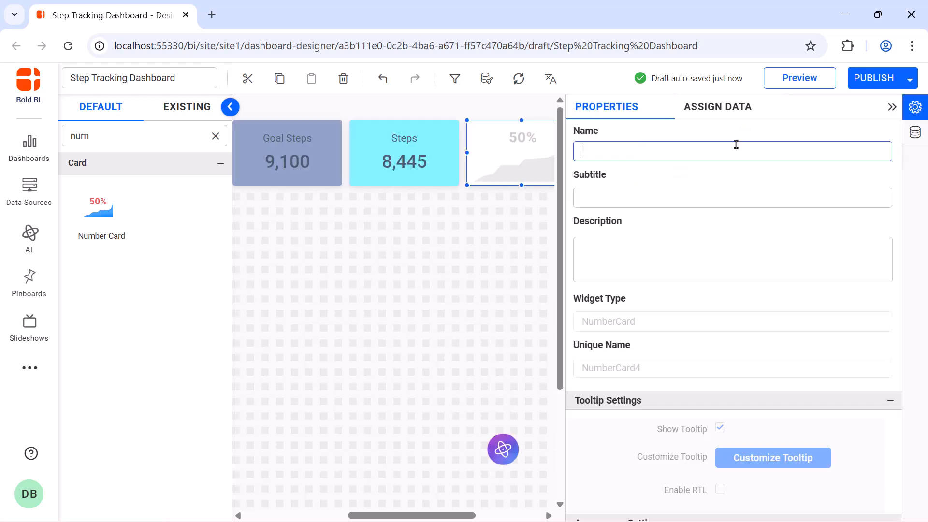
text(Minutes of Exercise)
Step: Assign Exercise_Duration as the Minutes of Exercise card's measure and aggregate it by average
click(717, 106)
click(704, 164)
text(ex)
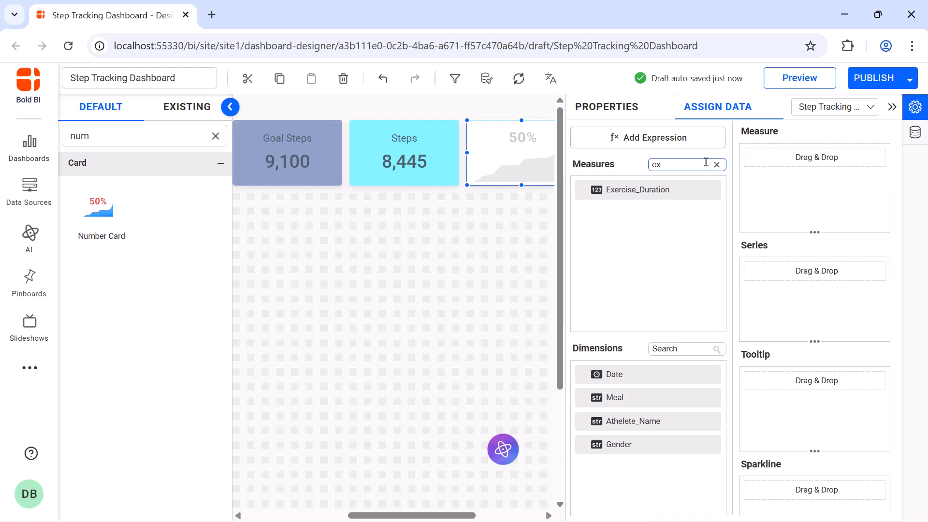
drag(693, 193, 784, 204)
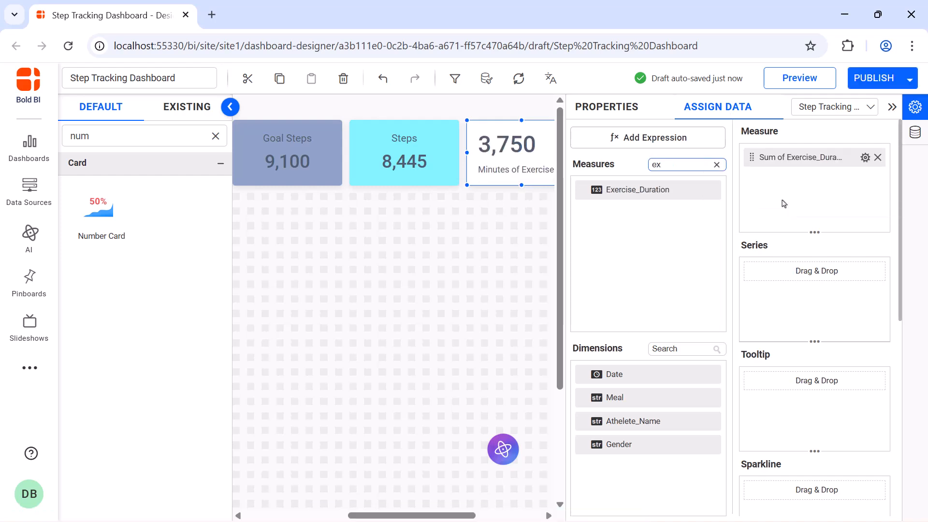
click(865, 157)
click(795, 244)
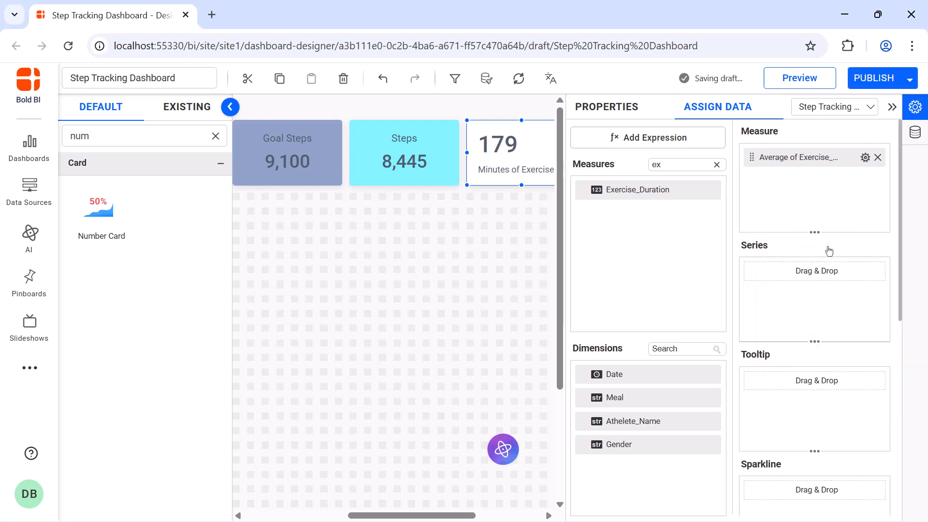
click(622, 121)
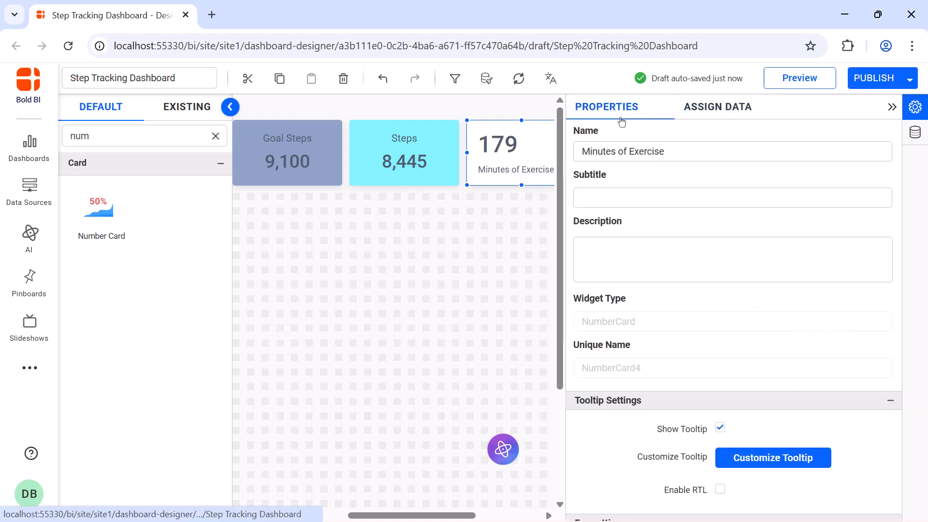
click(892, 106)
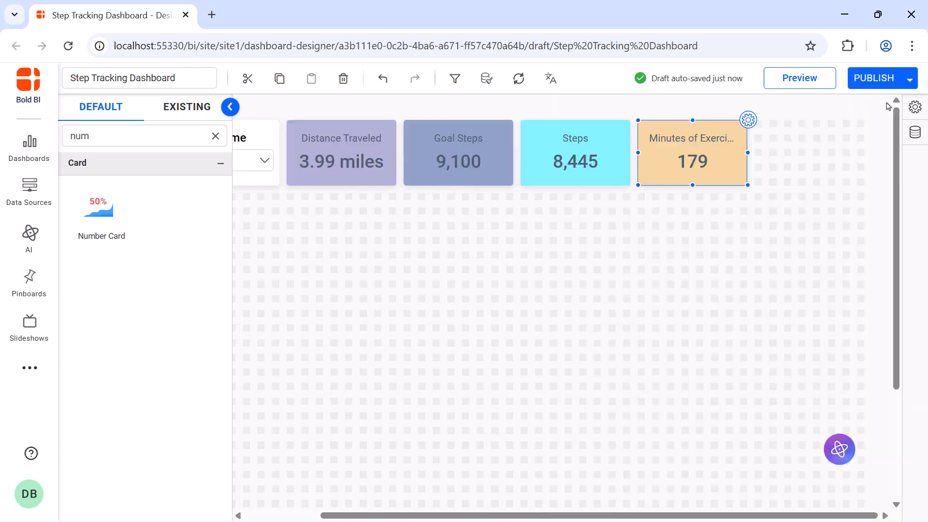
Step: Add a number card beside the Minutes of Exercise card, widen it to match, and name it Hours at Training Centre
drag(122, 209, 783, 150)
drag(837, 185, 863, 190)
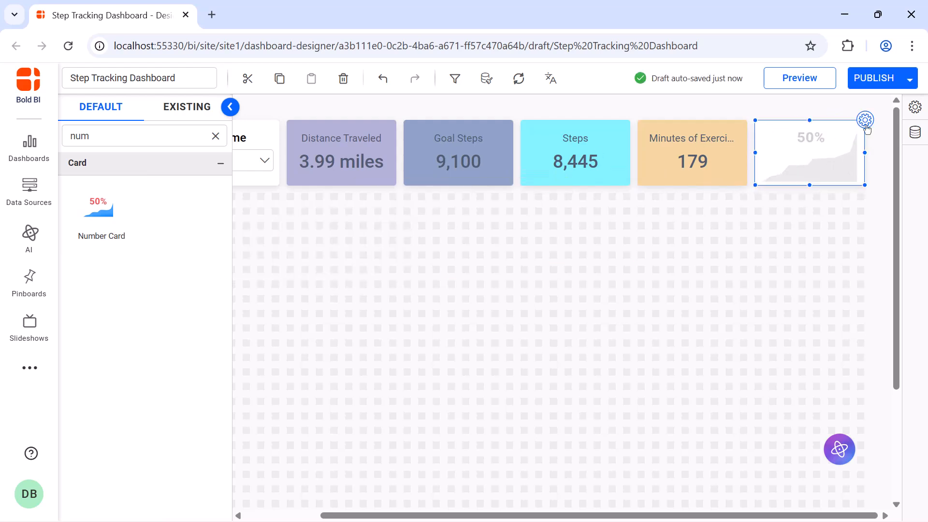
click(865, 120)
click(847, 144)
double_click(850, 146)
text(Hours at Training Centre)
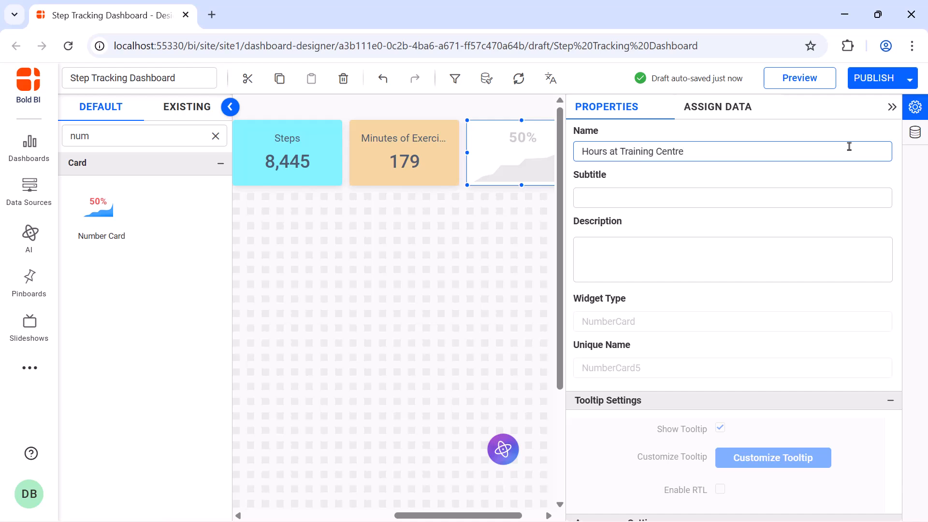
Step: Assign Active_Hours as the measure of the Hours at Training Centre card
click(718, 106)
click(695, 160)
text(ac)
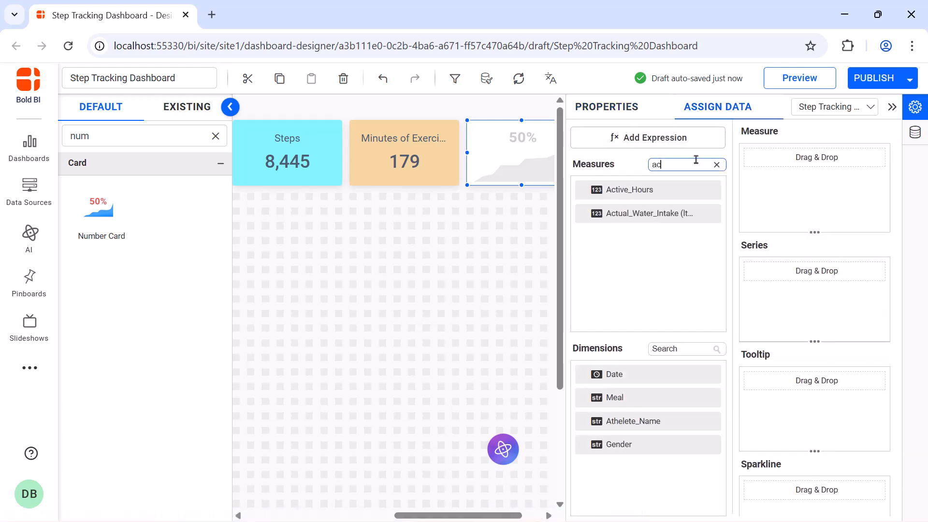
text(t)
drag(686, 191, 758, 192)
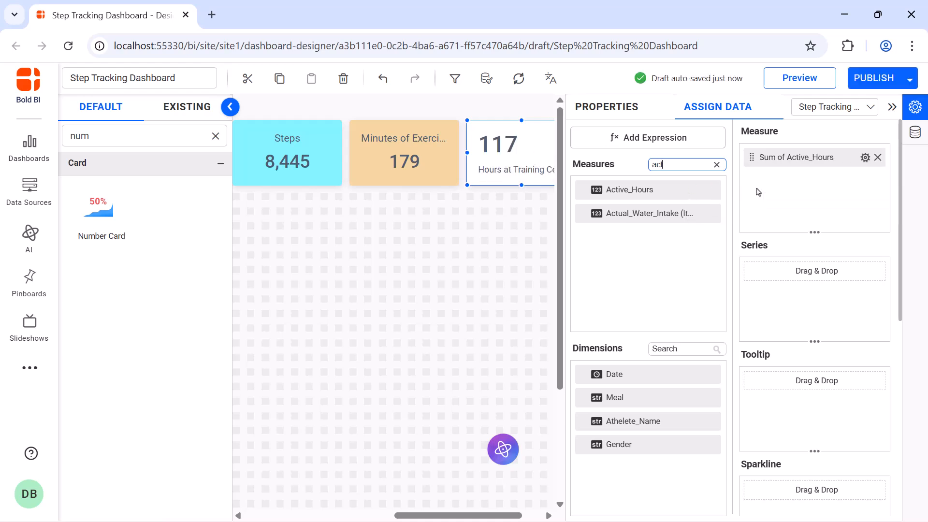
Step: Aggregate the Hours at Training Centre card's Active_Hours measure by average and close the card's settings
click(865, 157)
click(853, 242)
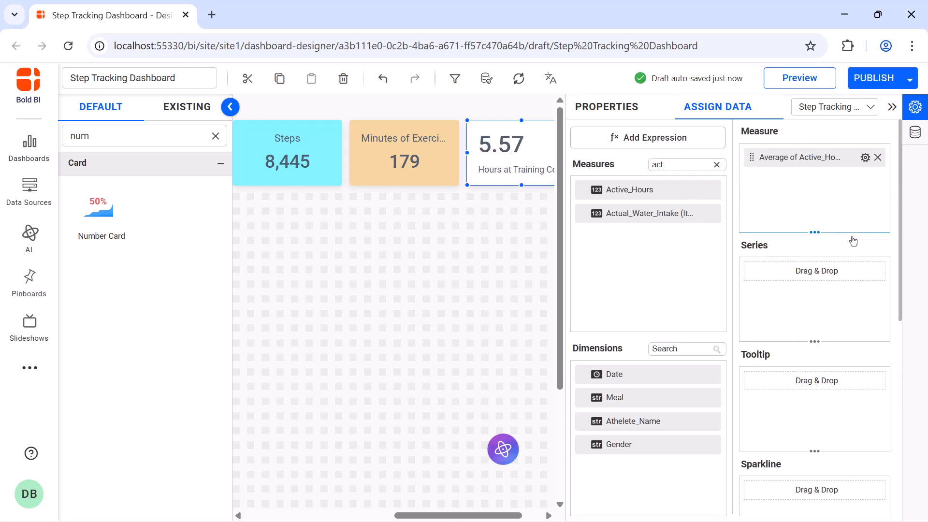
click(595, 107)
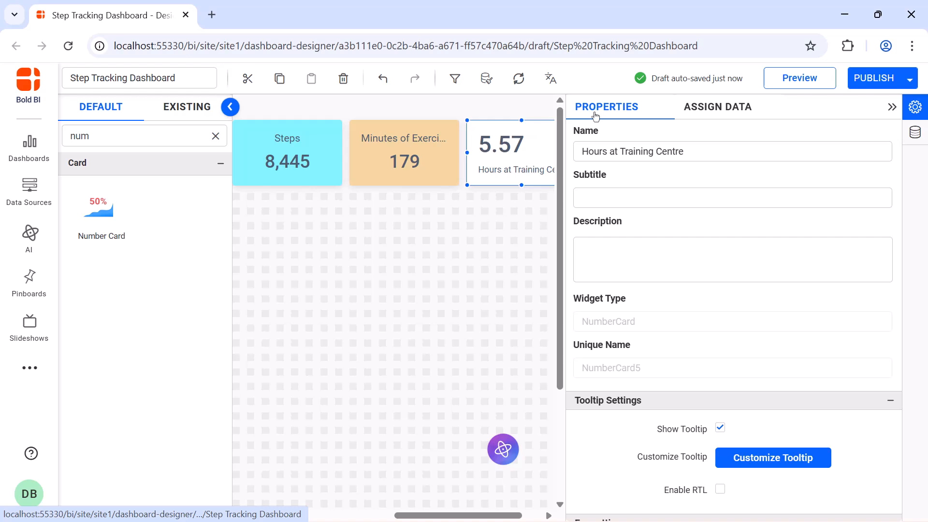
click(892, 106)
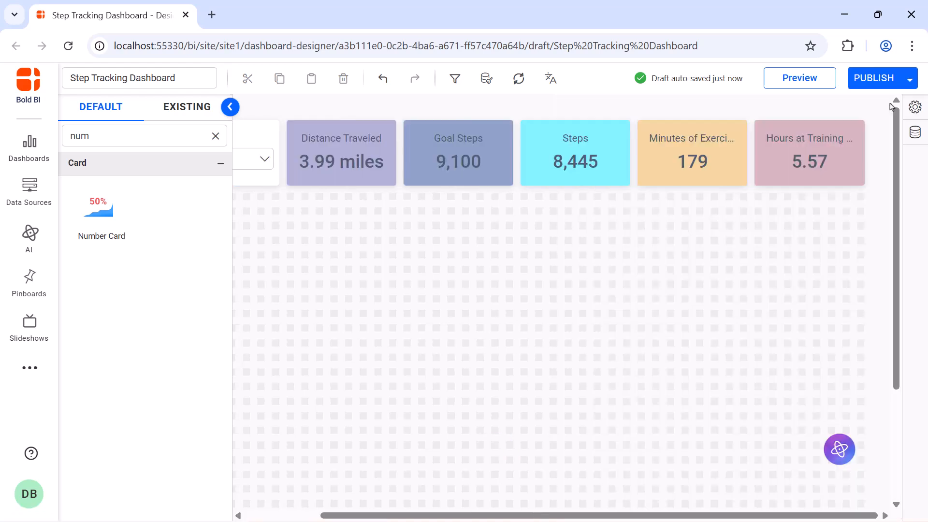
Step: Add a column chart below the Athlete Name filter and enlarge it to span the first three widgets
click(216, 137)
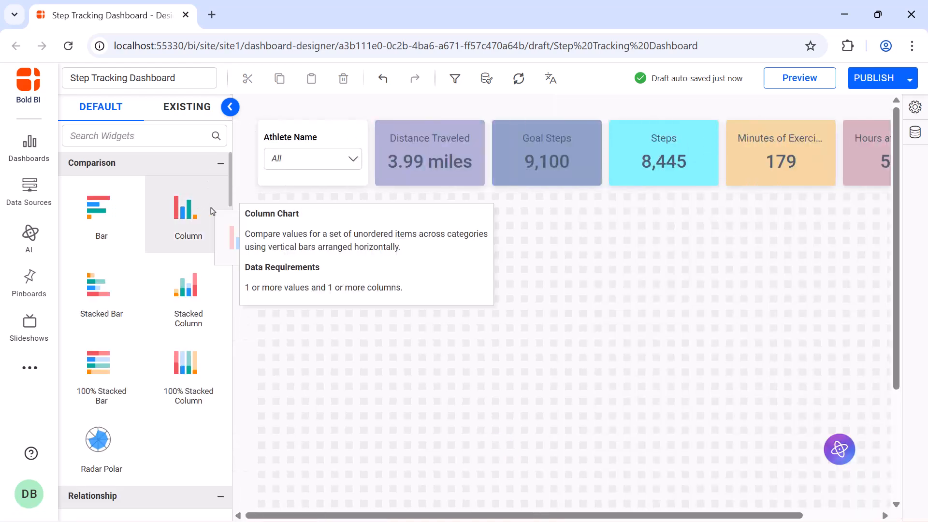
drag(209, 207, 261, 204)
drag(338, 273, 595, 506)
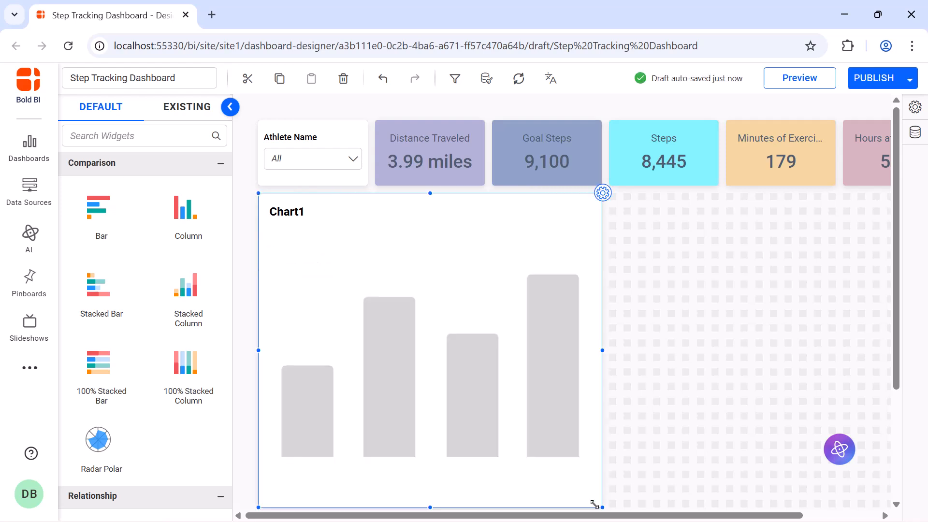
Step: Name the column chart "Steps Taken - {{:Athelete_Name}}" in its properties
click(603, 198)
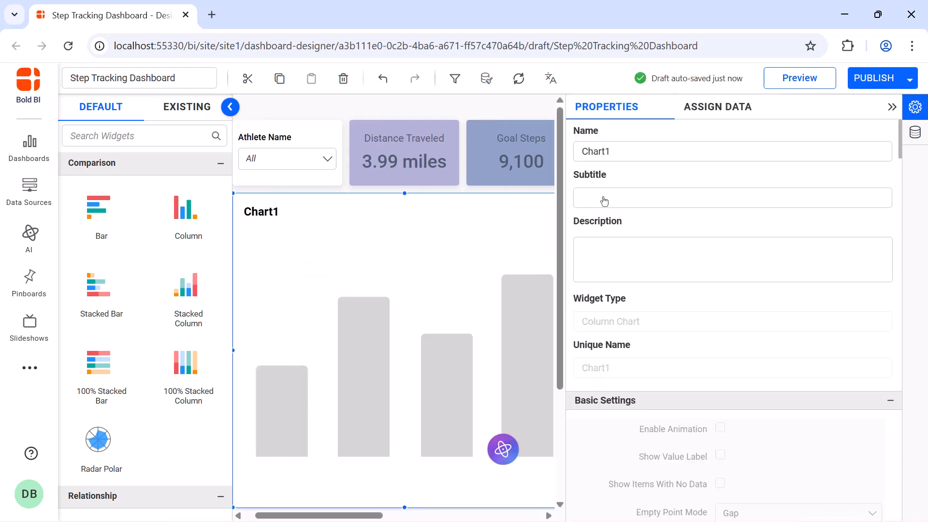
click(682, 145)
key(ctrl+a)
key(BackSpace)
text(Steps Taken -  {{:Athelete_Name}})
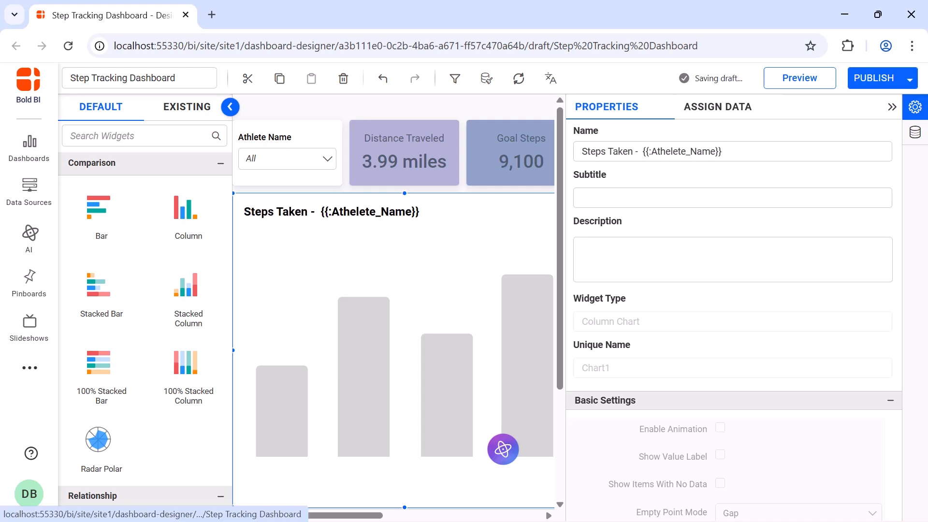
Step: Find the Steps_Taken measure and assign it as the column chart's value
click(717, 106)
click(686, 164)
text(st)
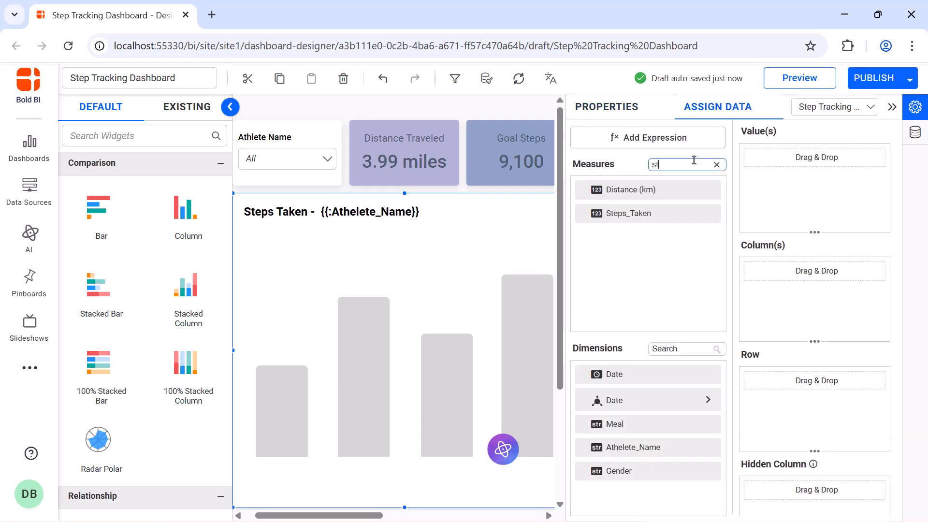
drag(628, 214, 743, 202)
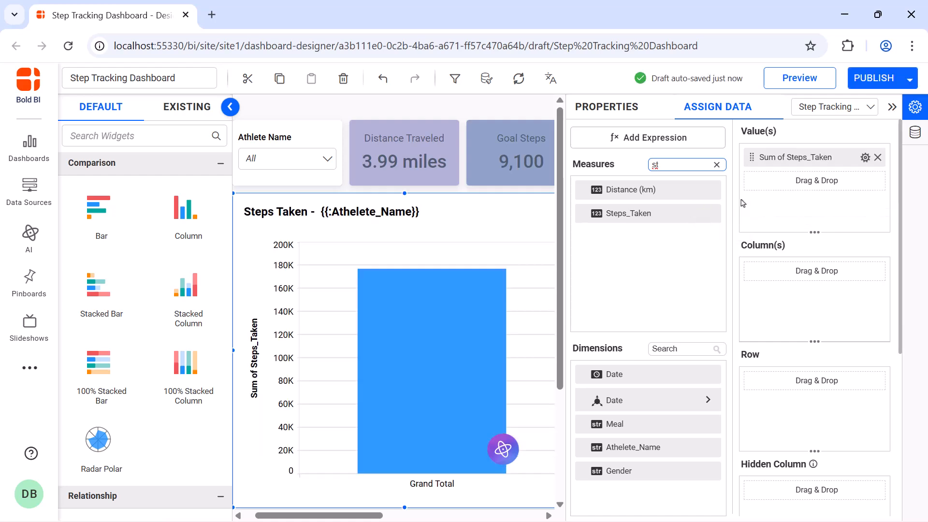
Step: Rename the chart's Steps_Taken value to "Steps Taken" and aggregate it by average
click(865, 157)
click(859, 180)
text(Steps Taken)
key(Return)
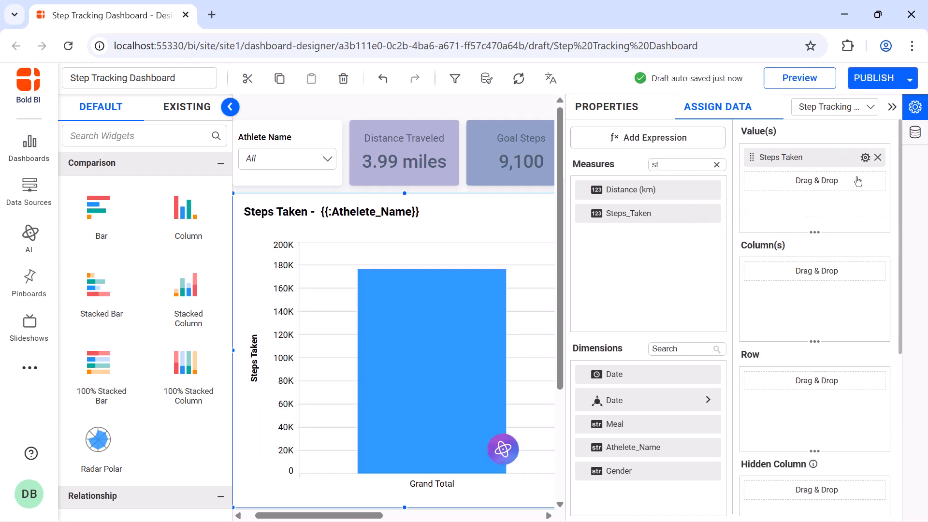
click(845, 269)
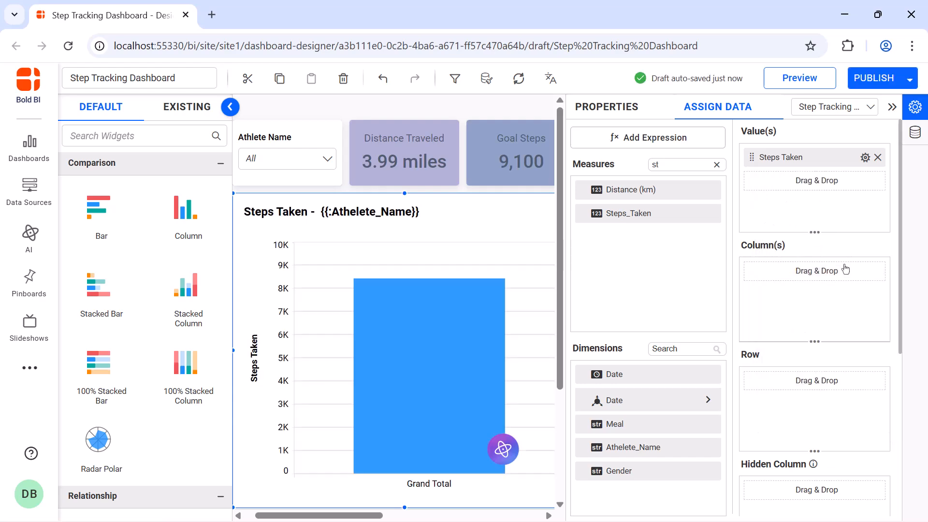
Step: Create and save an expression named Target Steps with the constant value 9000
click(710, 146)
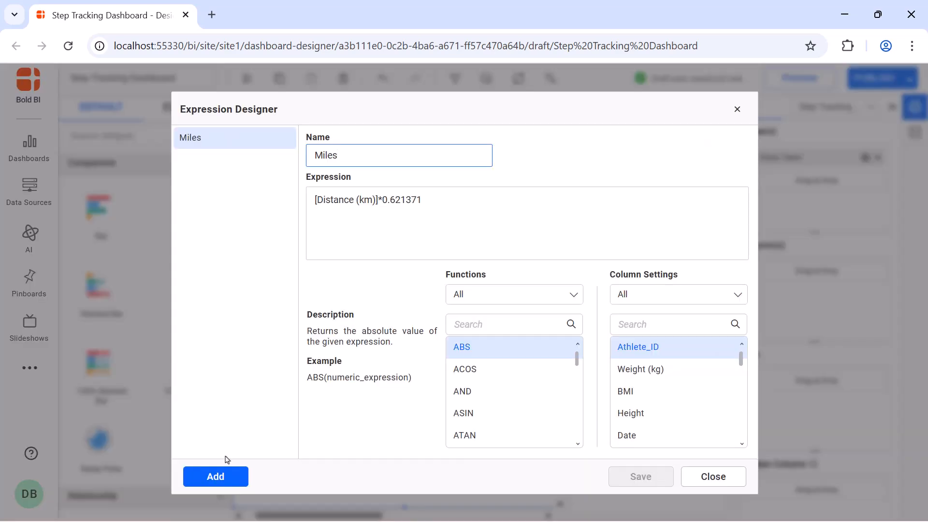
click(204, 475)
double_click(443, 162)
text(Target Steps)
click(438, 196)
text(9000)
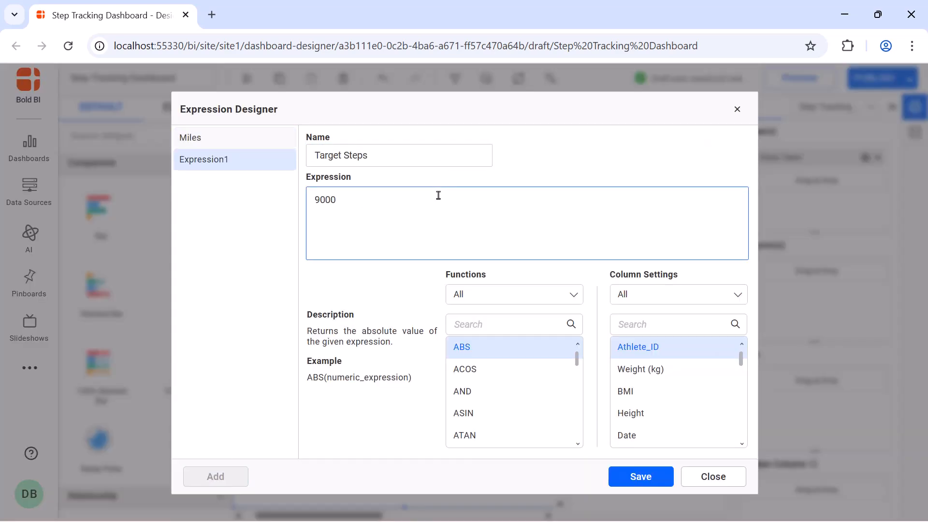
click(617, 472)
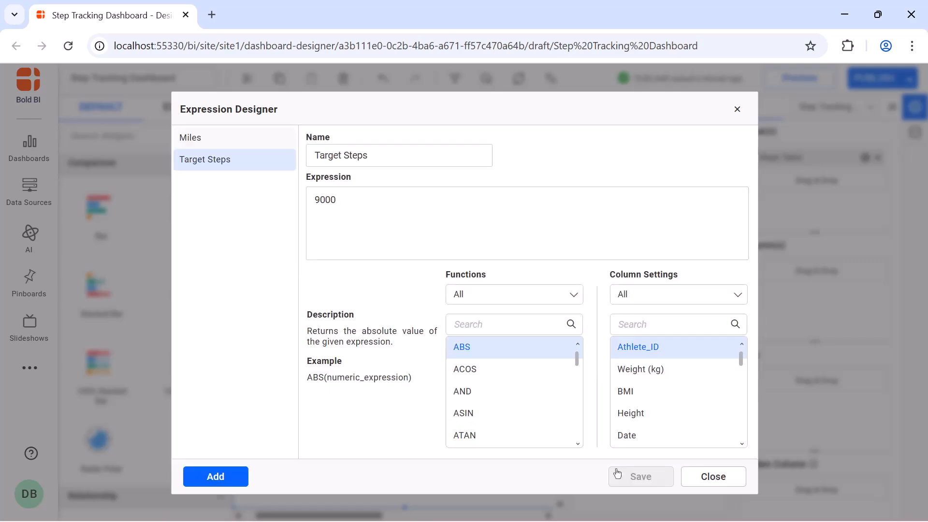
click(734, 112)
Step: Find the Target Steps measure and add it as the chart's second value
click(696, 163)
text(tar)
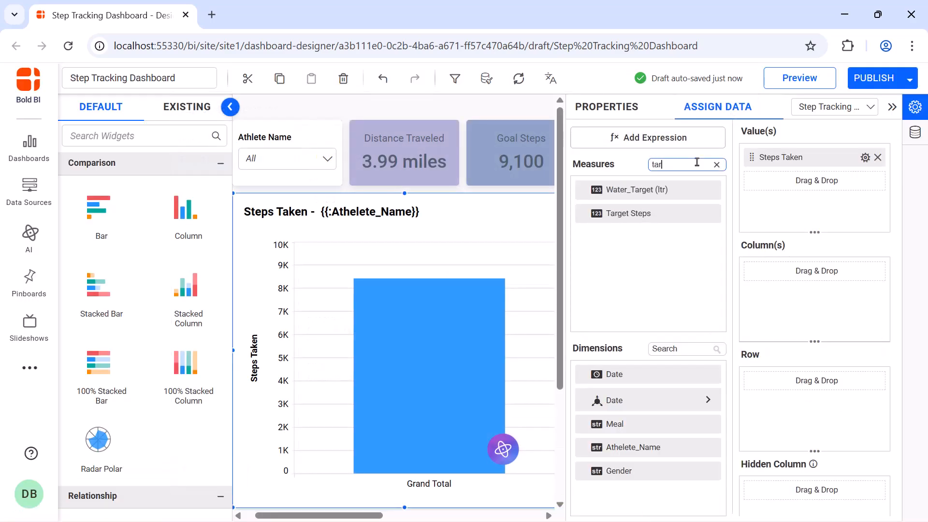
drag(676, 213, 748, 204)
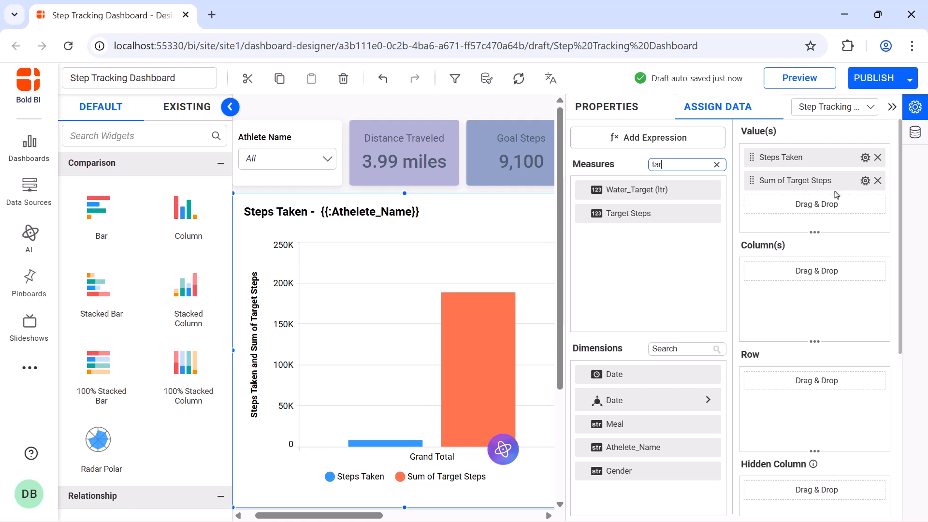
Step: Rename the chart's second value to "Target Steps" and aggregate it by average
click(865, 181)
click(864, 206)
key(Return)
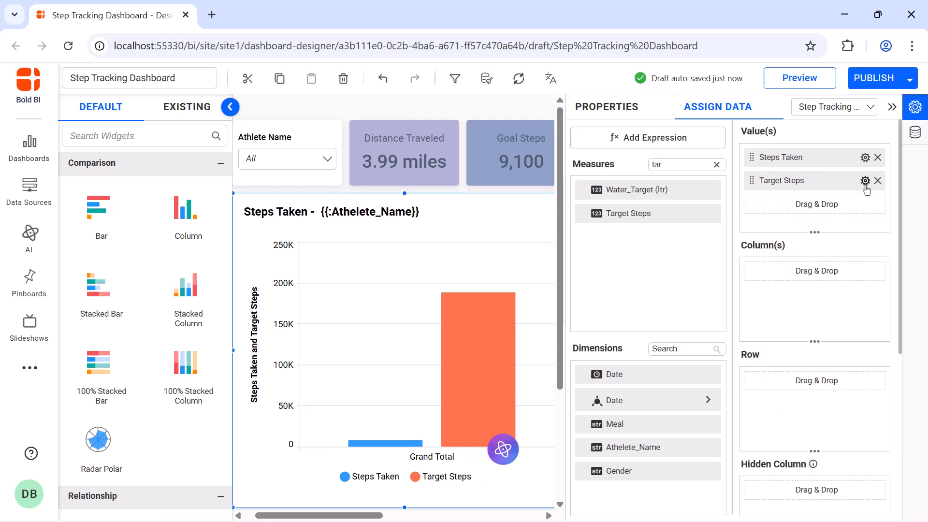
click(865, 180)
click(846, 287)
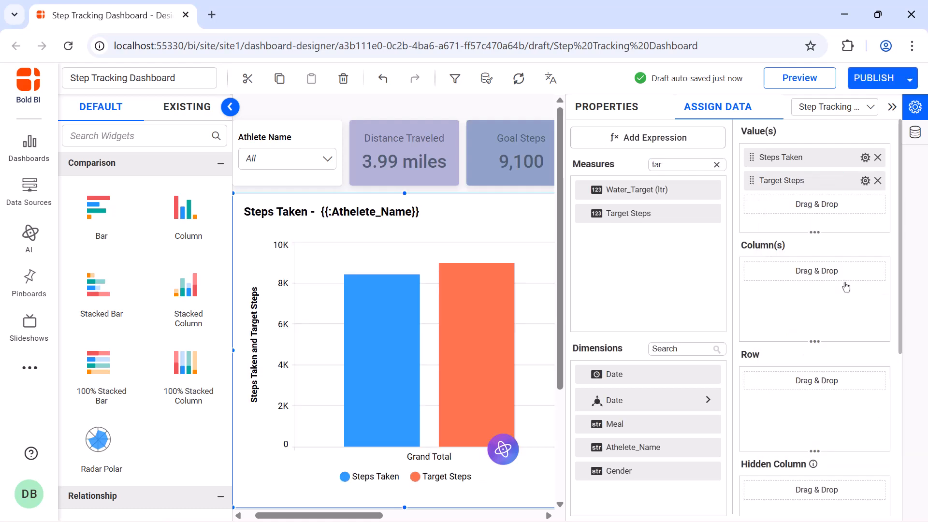
Step: Assign the Date dimension as the chart's column and group it by full date instead of year
drag(698, 376, 768, 322)
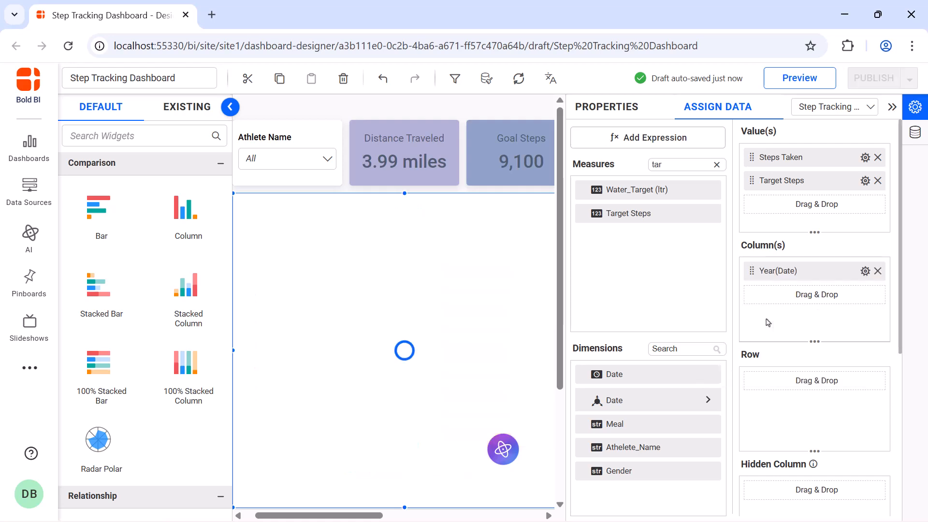
click(865, 271)
click(855, 340)
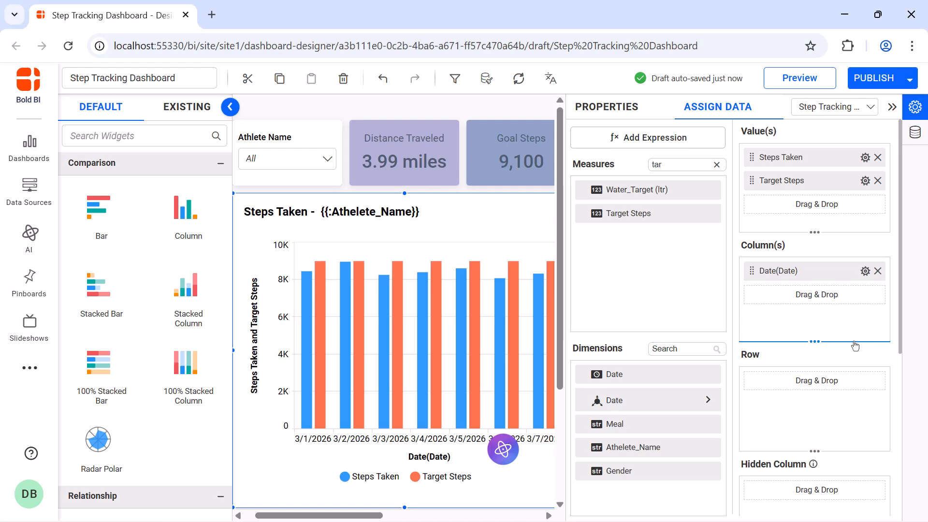
Step: Change the Target Steps series to a line chart type, keeping Steps_Taken as columns
click(615, 119)
scroll(789, 186, down, 5)
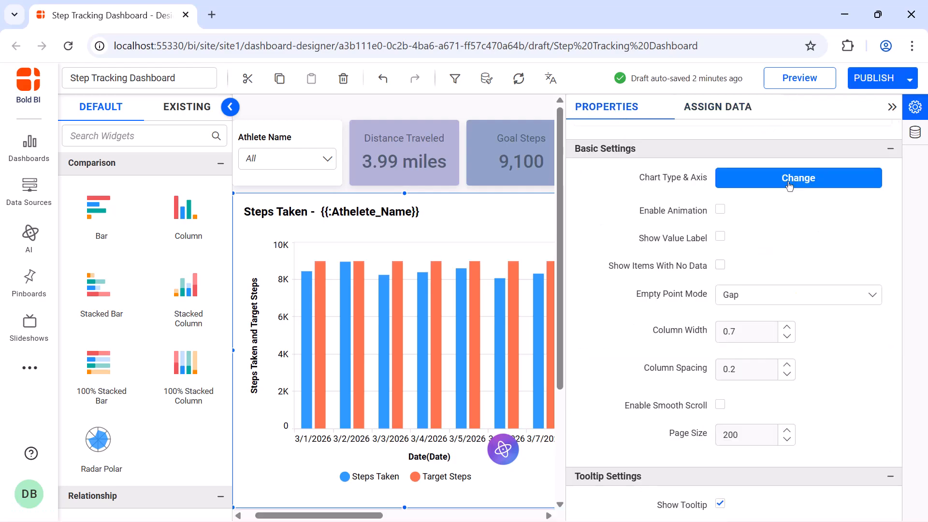
click(788, 186)
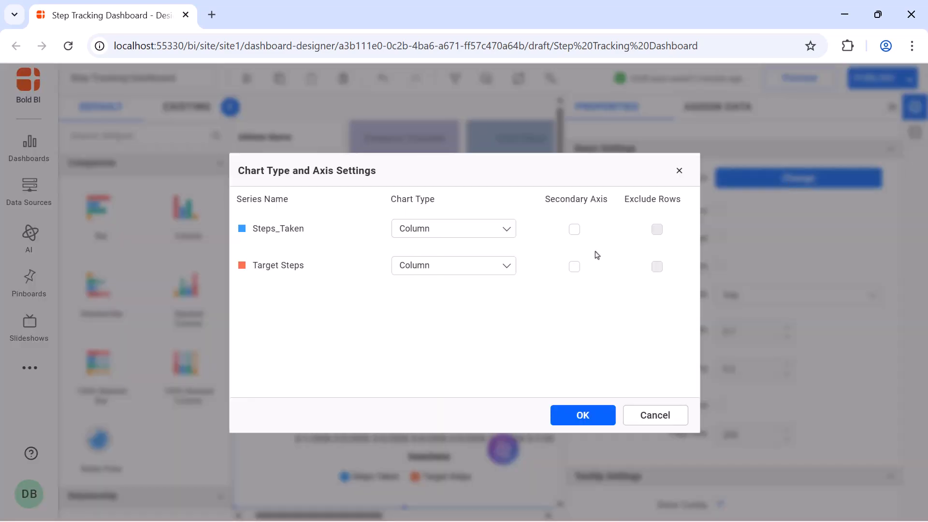
click(506, 266)
click(482, 337)
click(579, 414)
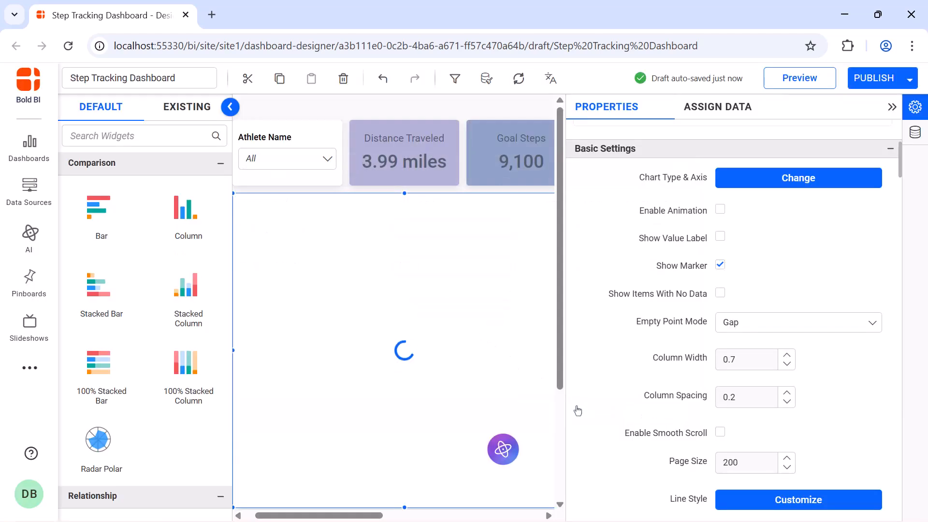
Step: Enable animation and show value labels on the Steps Taken chart
click(719, 213)
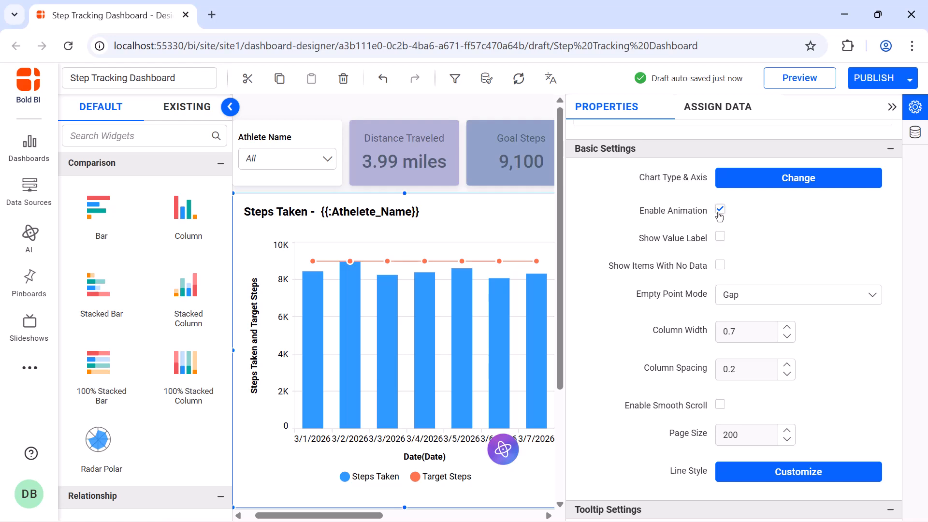
click(720, 236)
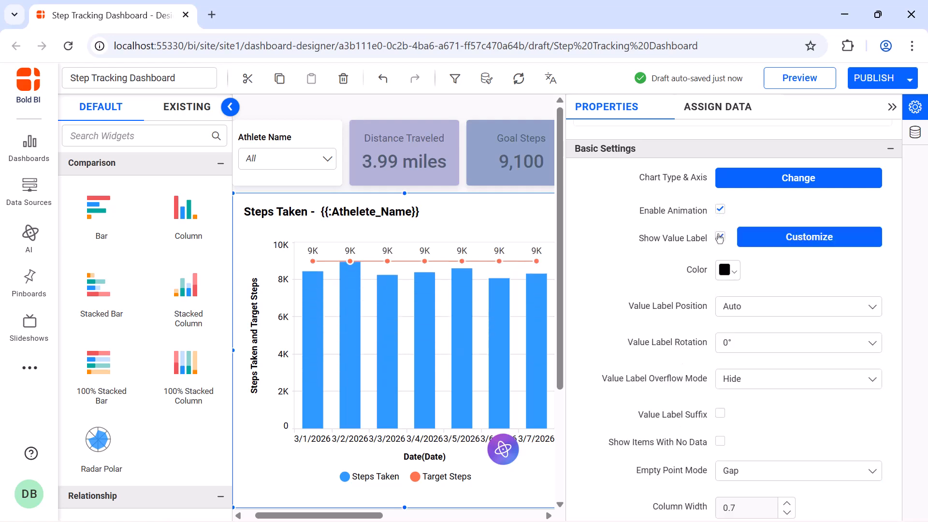
Step: Customize the chart's line style from solid to the dotted pattern
scroll(784, 481, down, 3)
click(784, 481)
click(515, 275)
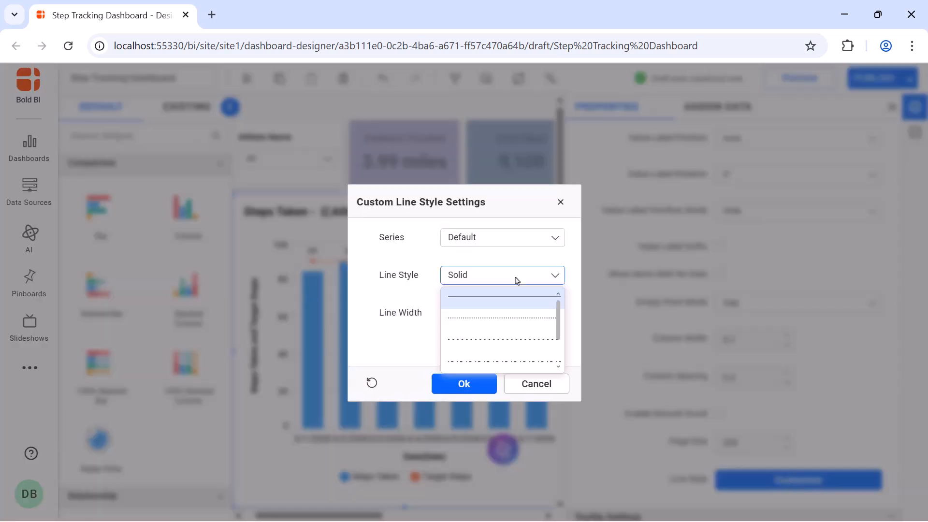
click(524, 319)
click(477, 383)
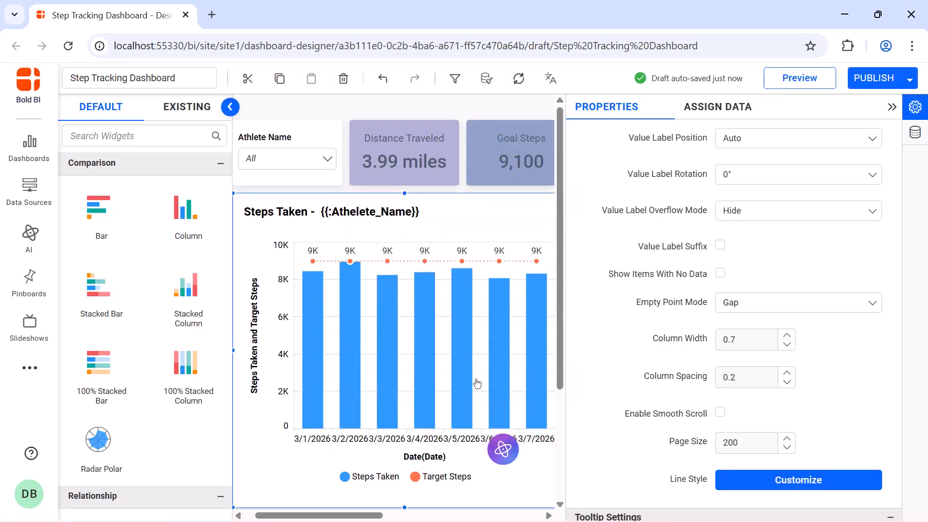
Step: Hide the Steps Taken chart's legend and its category axis title
scroll(723, 198, down, 5)
click(720, 192)
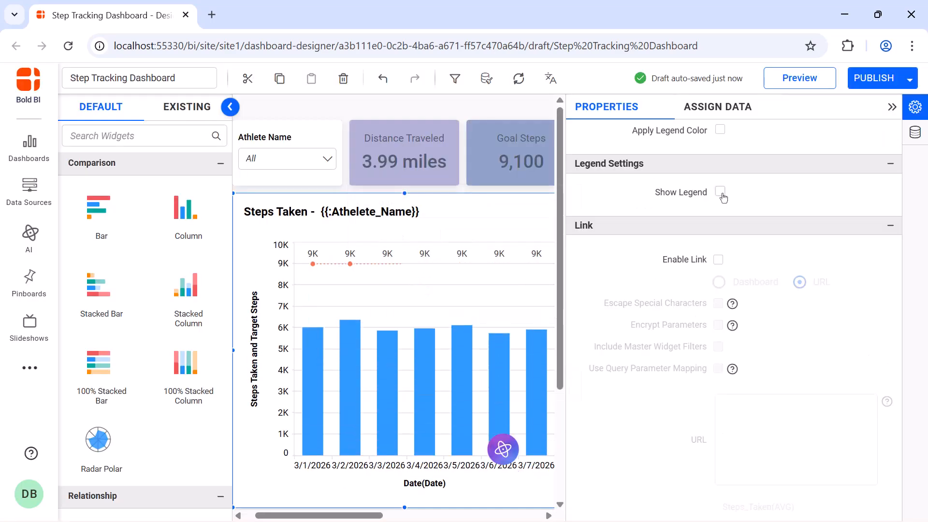
scroll(724, 290, up, 3)
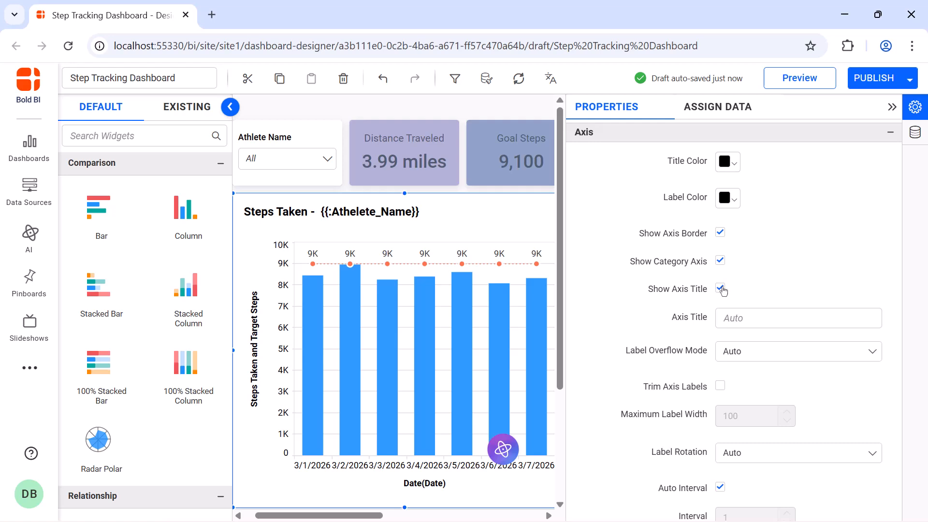
click(722, 289)
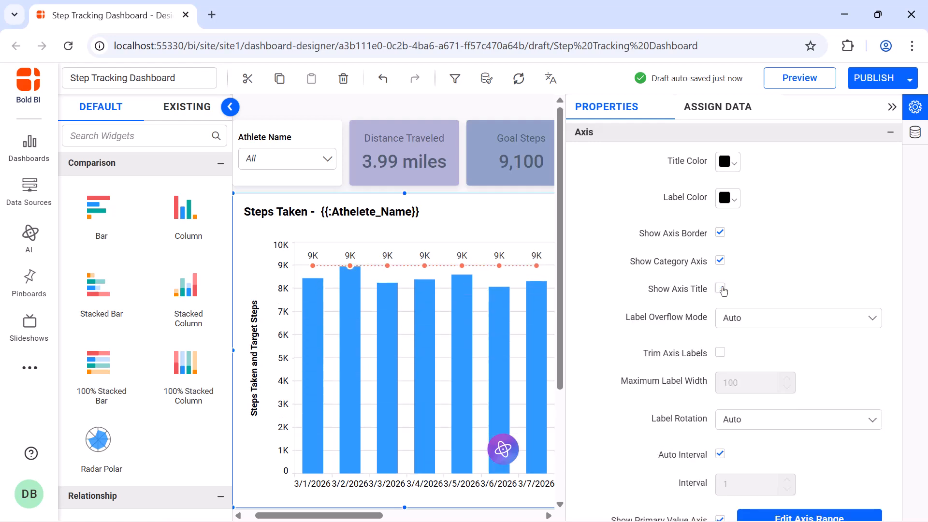
Step: Hide the primary value axis title and rotate the category axis labels to -45°
scroll(722, 315, down, 5)
click(721, 341)
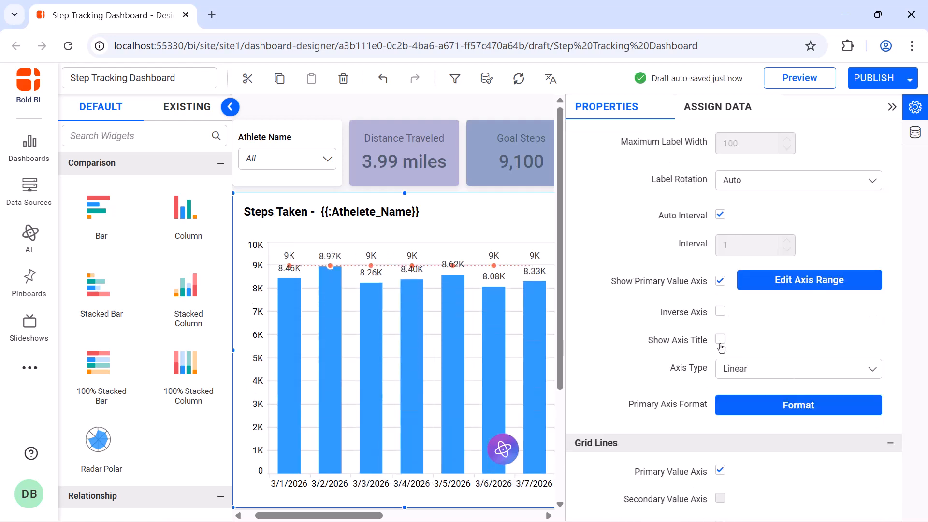
click(783, 190)
click(785, 243)
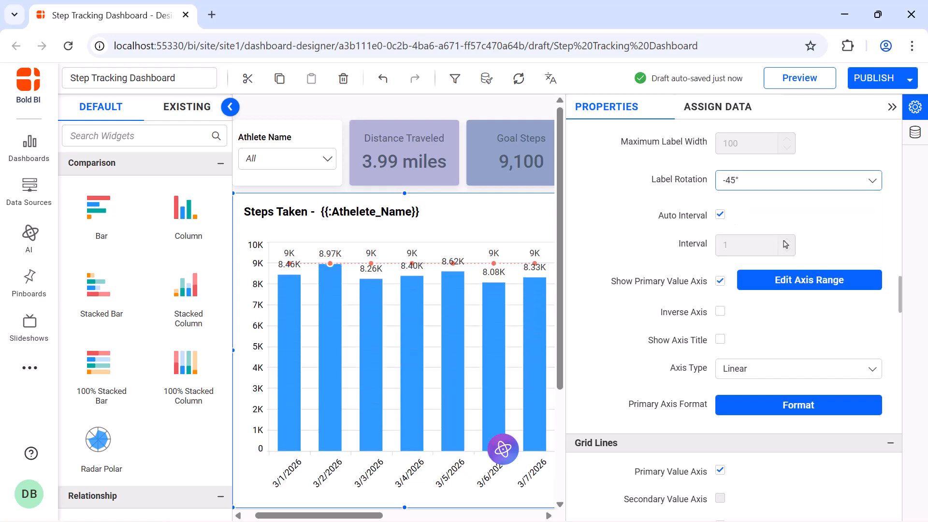
Step: Set the primary value axis range to minimum 6000, maximum 10000 and interval 1000
click(797, 278)
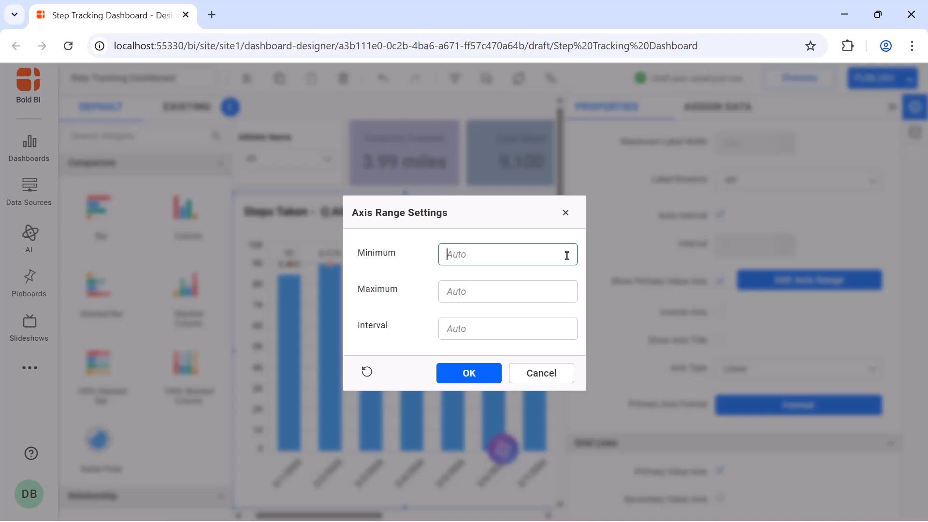
text(6000)
click(552, 287)
text(10000)
click(555, 325)
text(1)
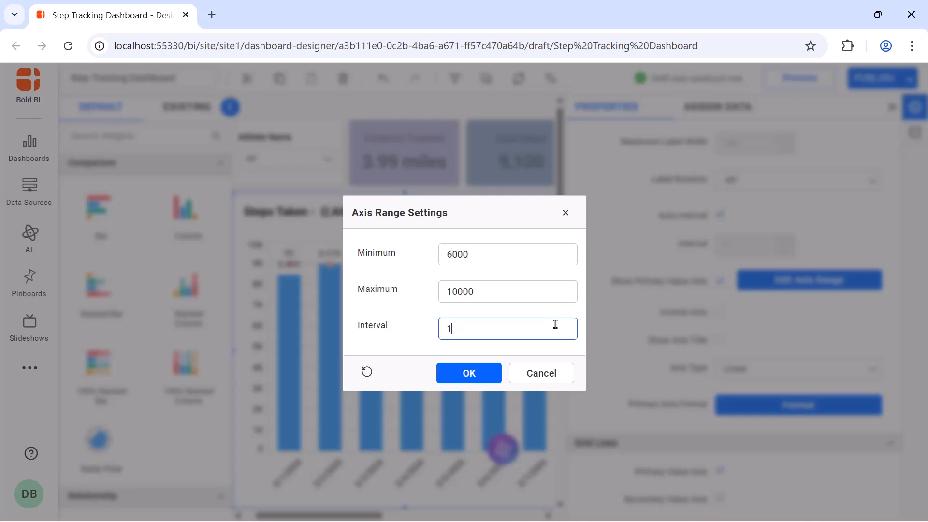
text(000)
key(Return)
scroll(720, 217, down, 5)
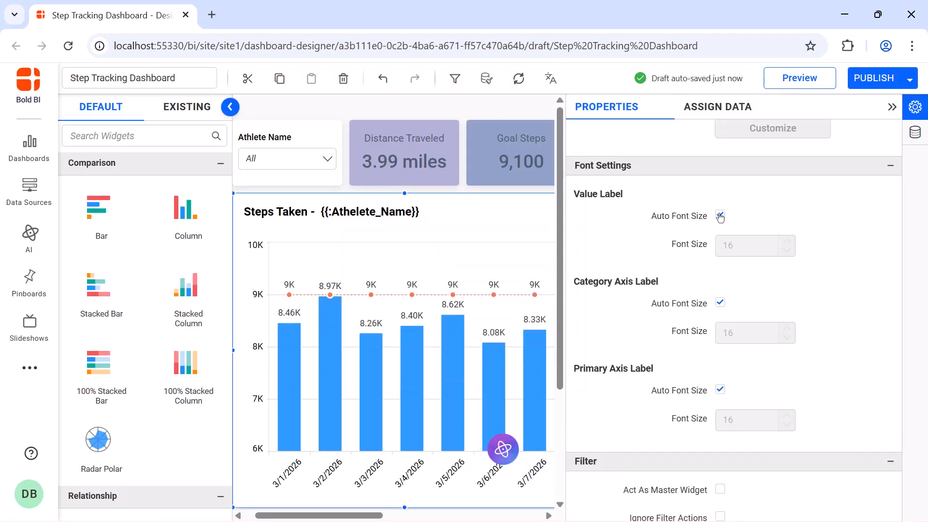
Step: Turn off automatic font sizing for the Steps Taken chart's value labels and set their font size to 15
click(719, 216)
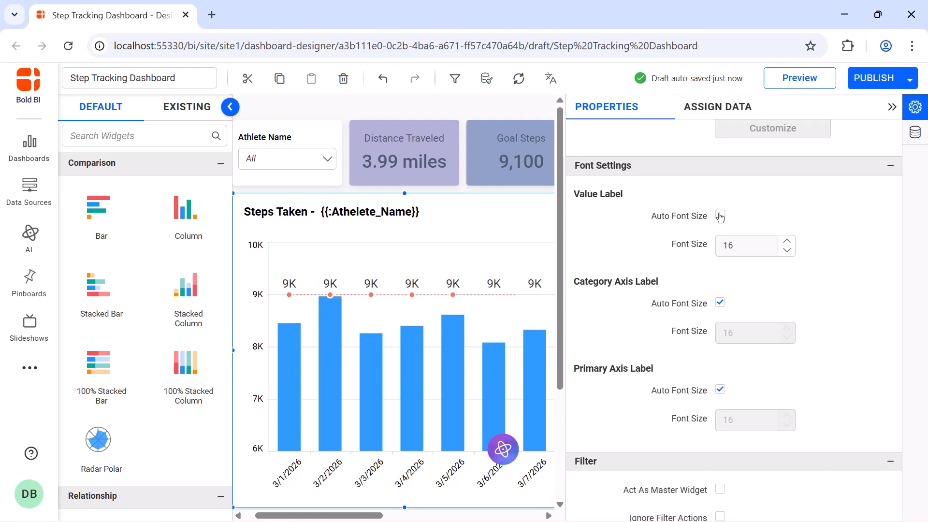
click(736, 243)
key(BackSpace)
text(5)
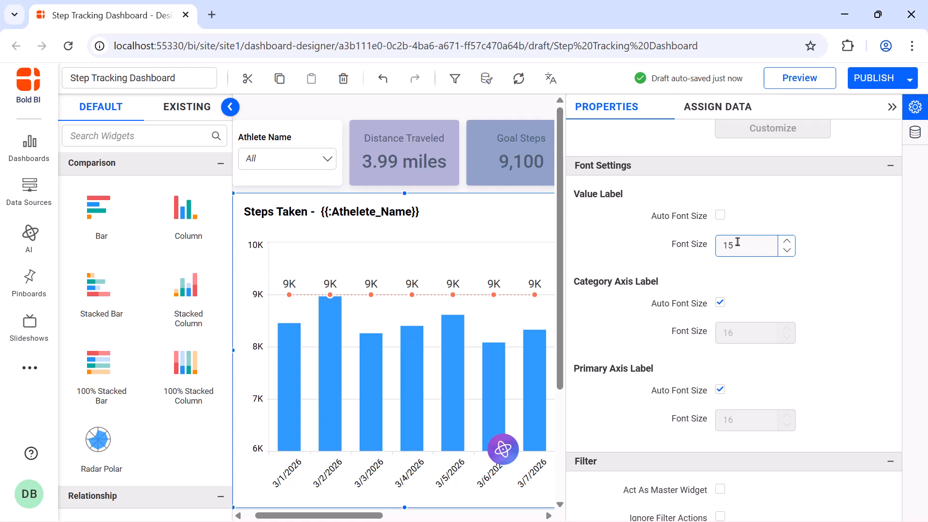
Step: Turn off automatic font sizing for the category axis and primary axis labels and set both font sizes to 12
click(721, 302)
click(744, 327)
key(BackSpace)
text(2)
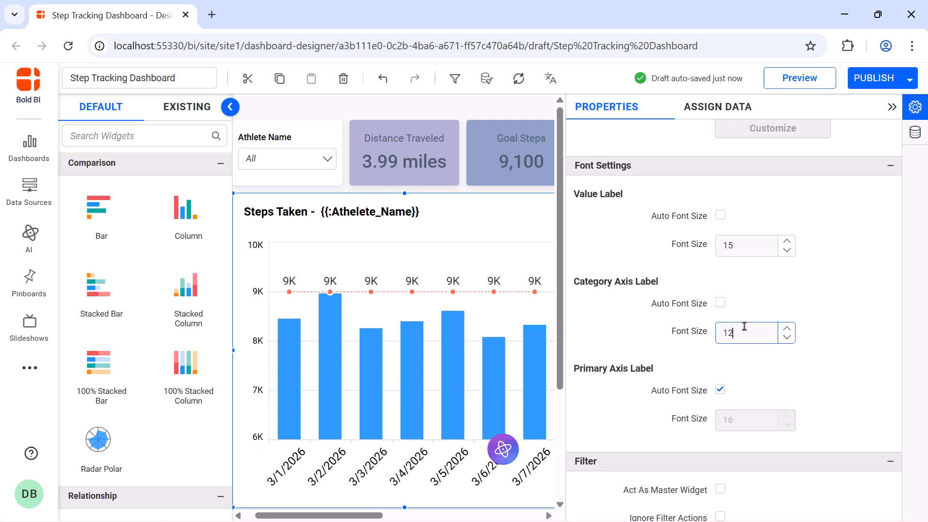
click(720, 390)
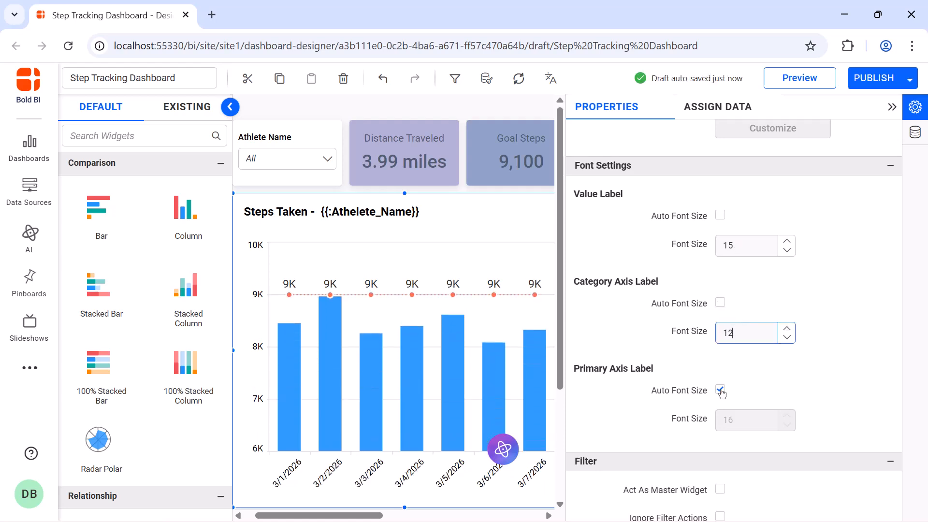
click(742, 415)
key(BackSpace)
text(2)
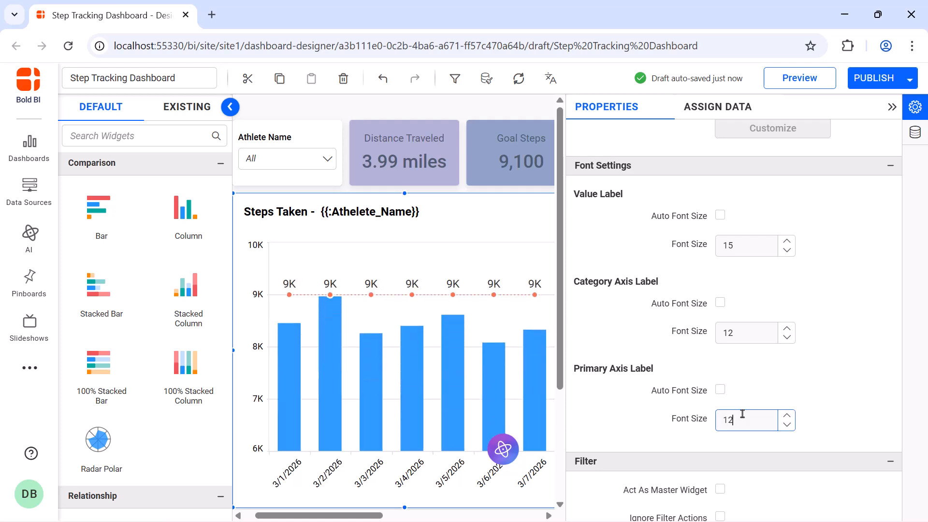
Step: Turn off automatic sizing for the Steps Taken chart's title and set its font size to 16
scroll(725, 290, down, 10)
click(721, 261)
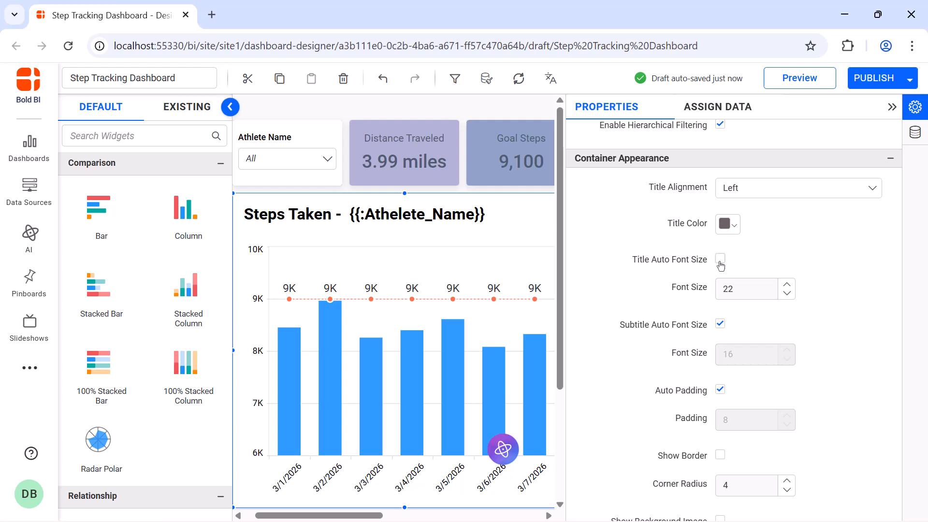
double_click(743, 289)
text(16)
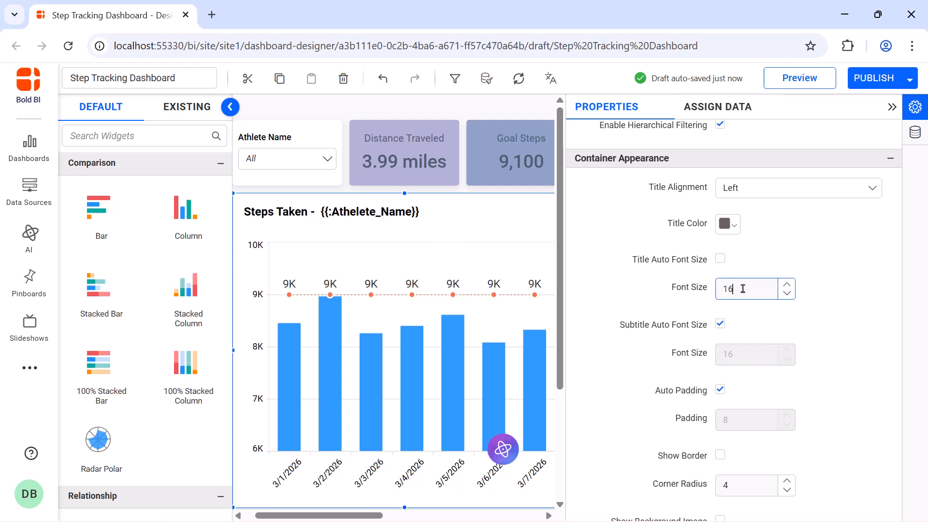
click(891, 108)
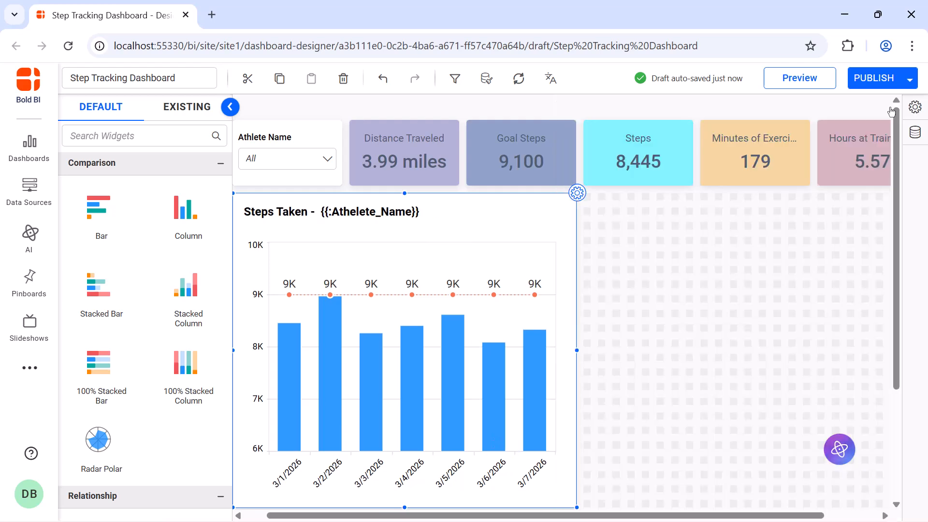
Step: Add a Combine Widget beside the Steps Taken chart, sized to match the chart and fill the empty area under the cards
click(186, 135)
text(combine)
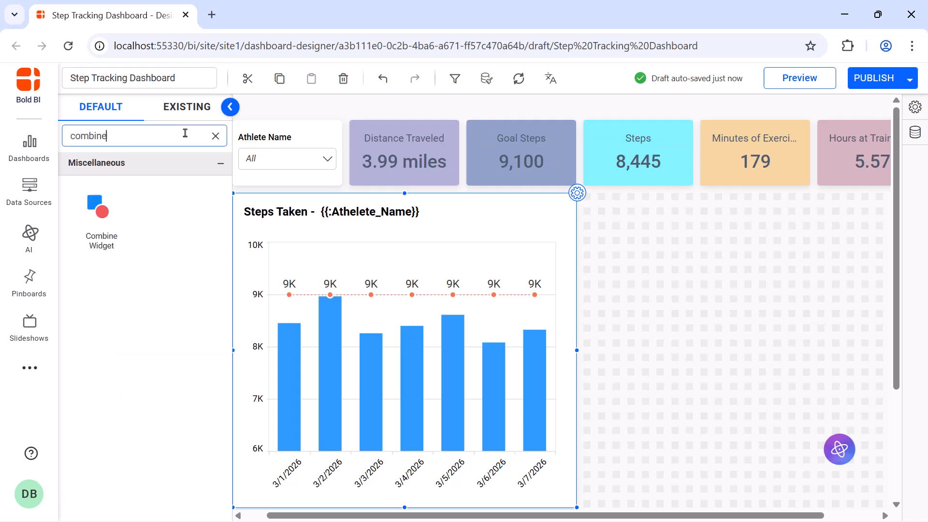
drag(99, 208, 546, 208)
drag(813, 491, 859, 498)
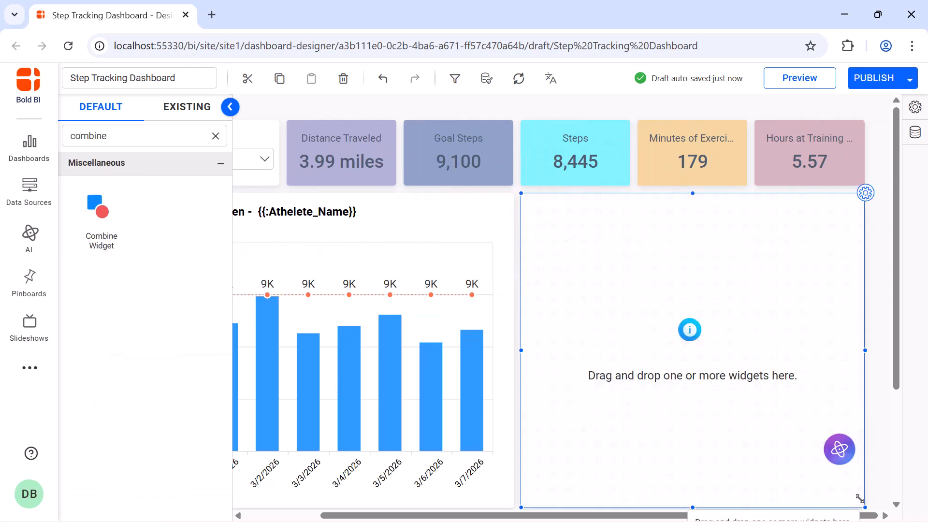
Step: Add a Radial Gauge inside the empty Combine Widget
click(215, 136)
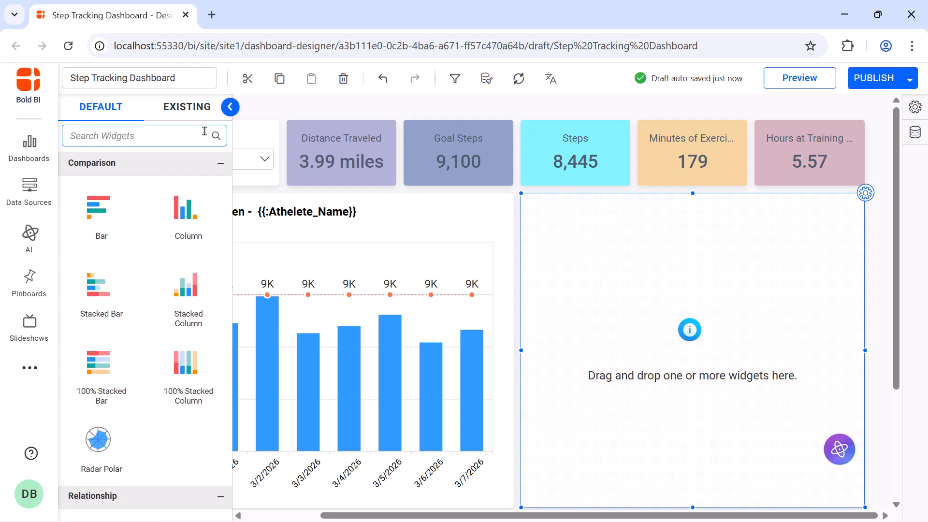
text(rad)
drag(99, 319, 546, 251)
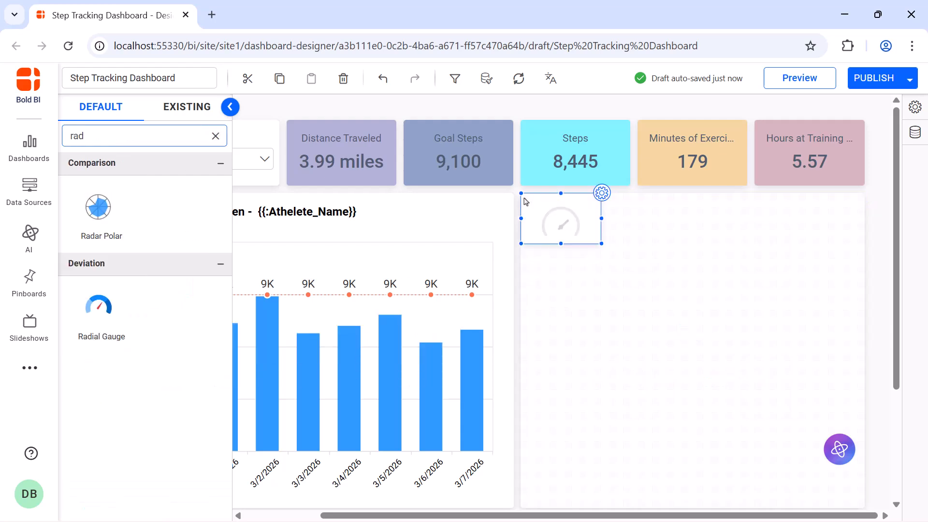
Step: Name the radial gauge "Activities - {{:Athelete_Name}}"
click(865, 193)
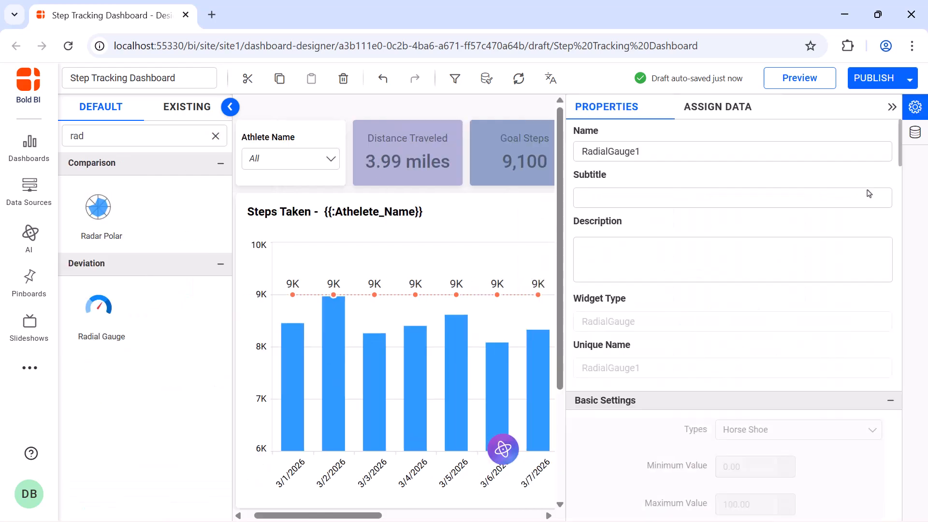
drag(395, 516, 531, 516)
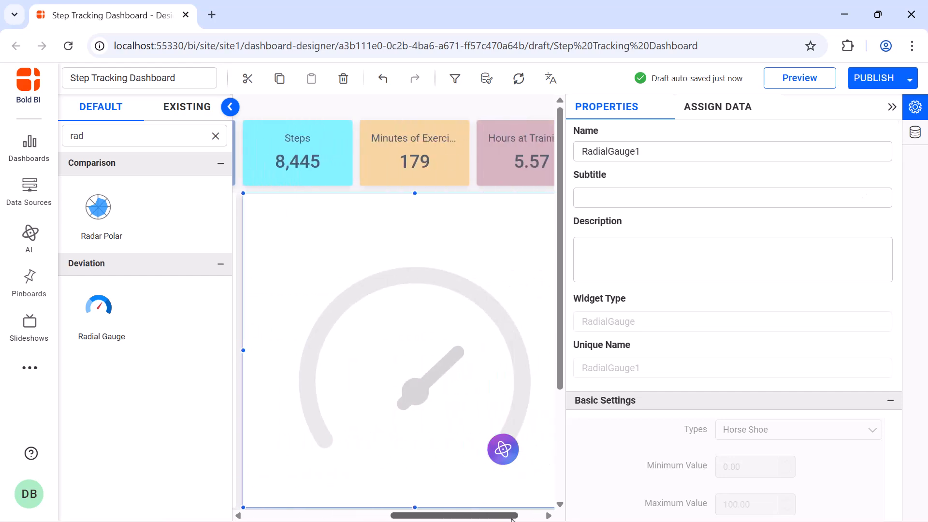
click(727, 156)
key(ctrl+a)
text(Activities - {{:Athelete_Name}})
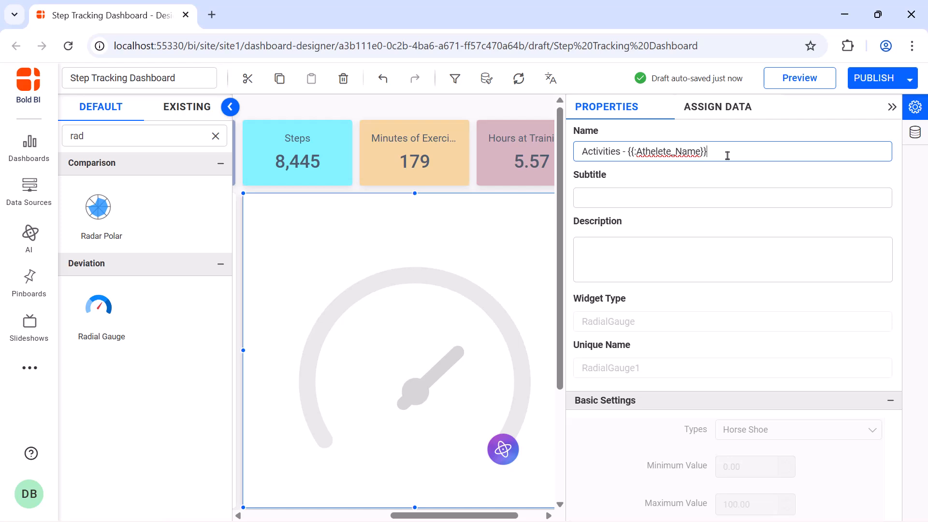
Step: Assign the Steps_Taken measure as the Activities gauge's actual value
click(718, 107)
click(696, 160)
text(s)
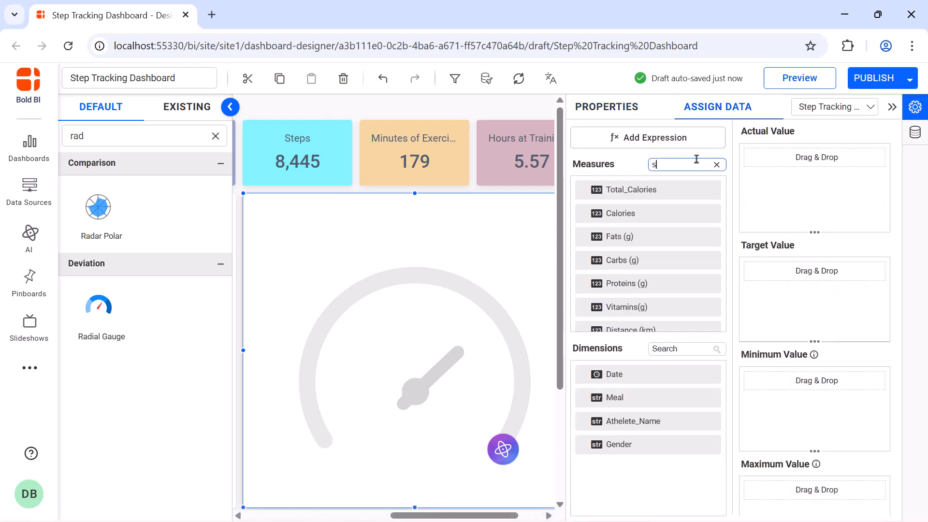
text(t)
drag(679, 212, 764, 182)
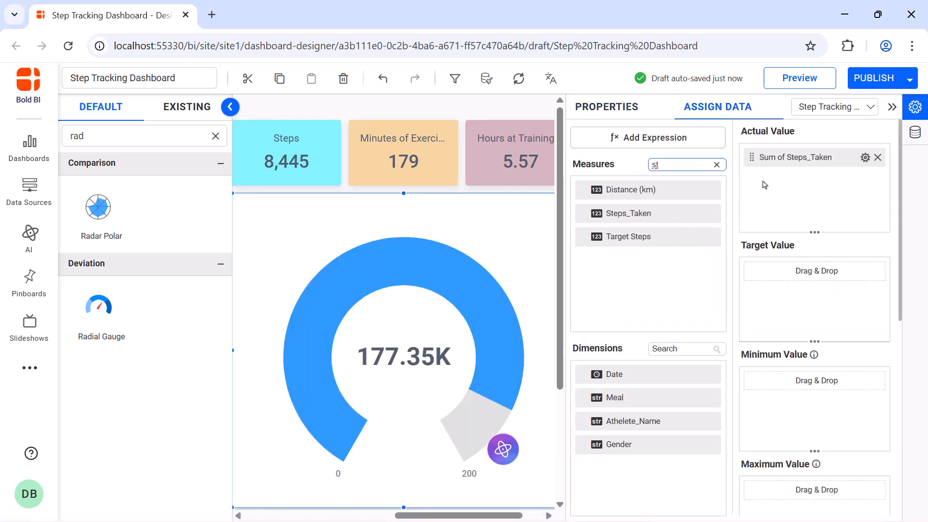
Step: Rename the gauge's actual value field to "Steps Taken" and change its aggregation to average
click(865, 157)
click(863, 184)
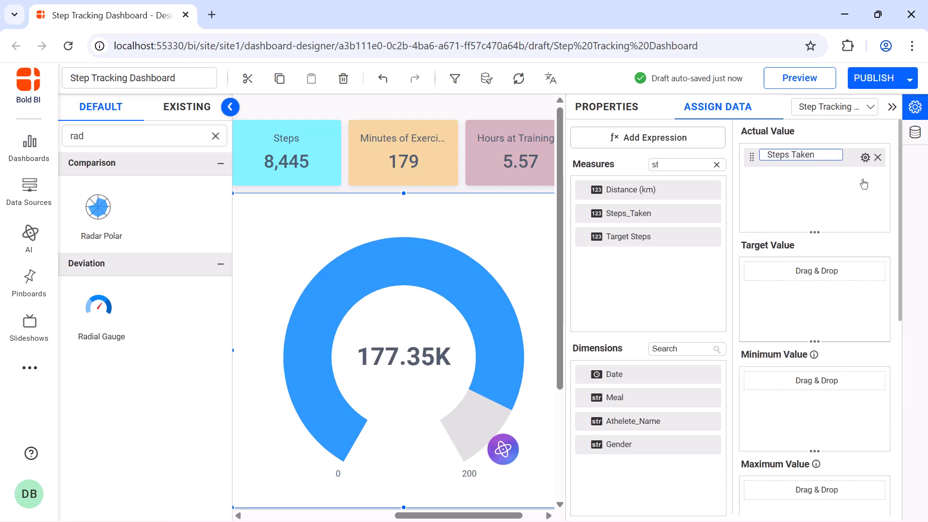
click(863, 184)
click(866, 157)
click(852, 242)
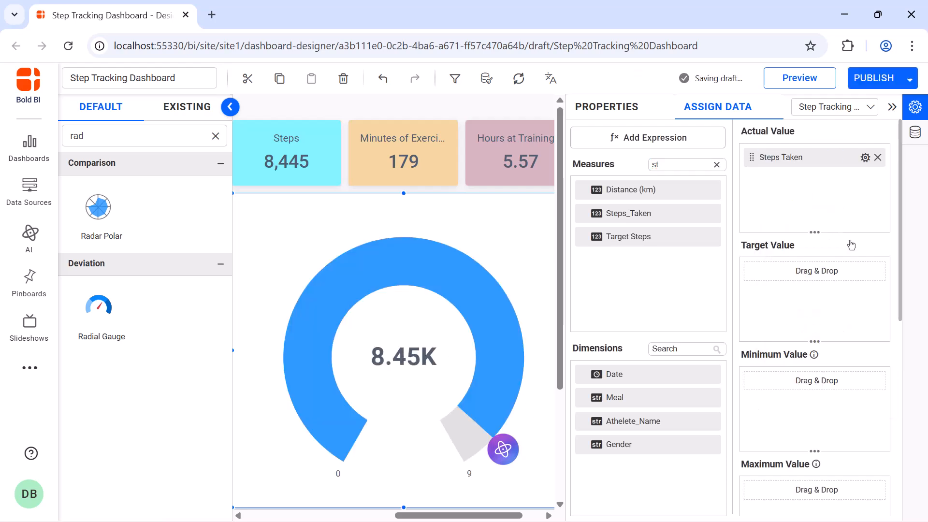
Step: Set the Activities gauge type to Full Circle, enable animation and hide its actual value
click(607, 119)
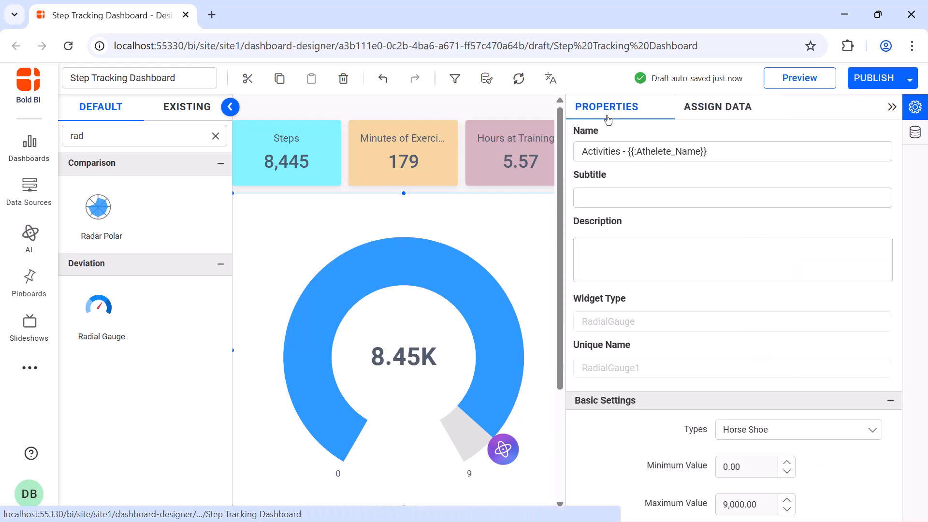
scroll(837, 188, down, 5)
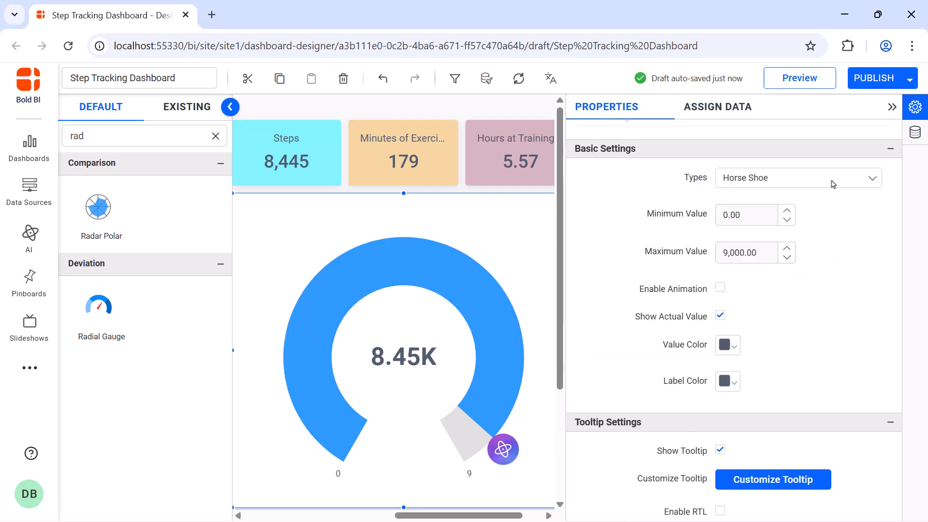
click(833, 181)
click(831, 242)
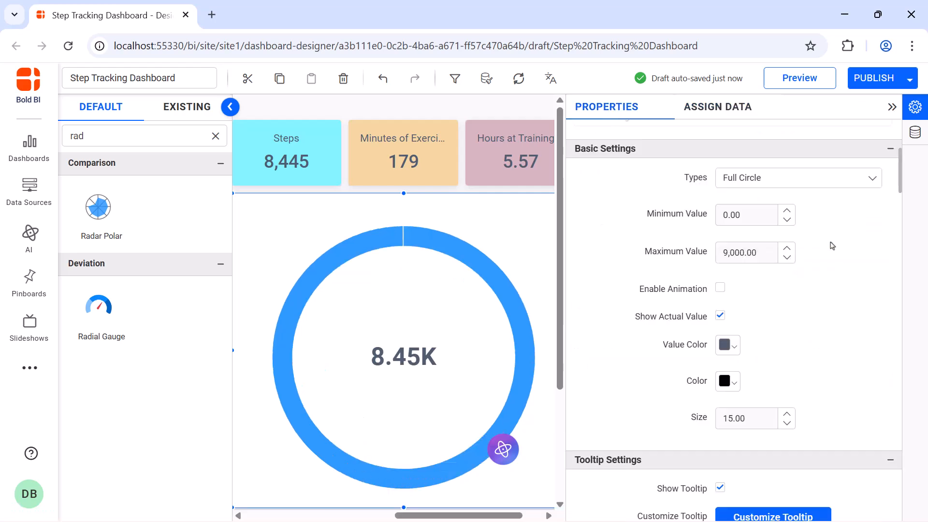
click(720, 289)
click(720, 317)
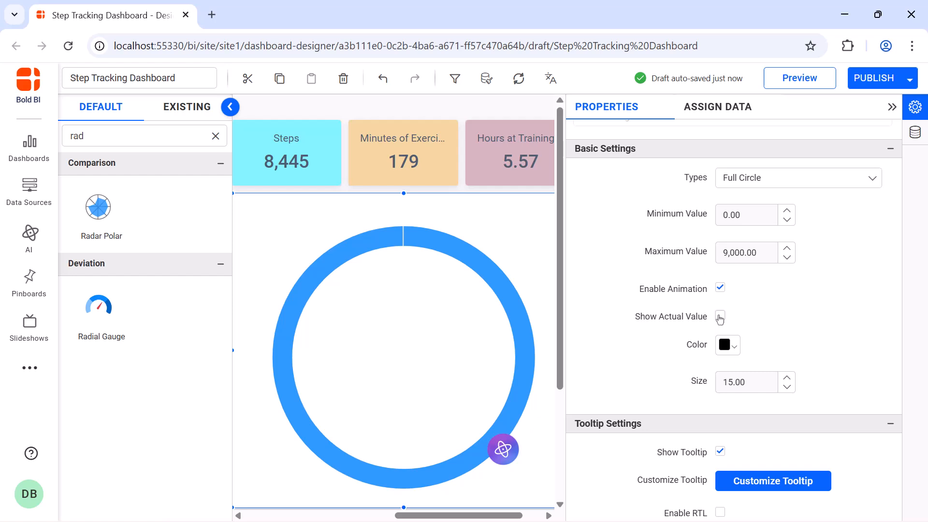
Step: Set the Activities gauge's title to a fixed font size of 16 and show the widget header
scroll(722, 249, down, 10)
click(721, 246)
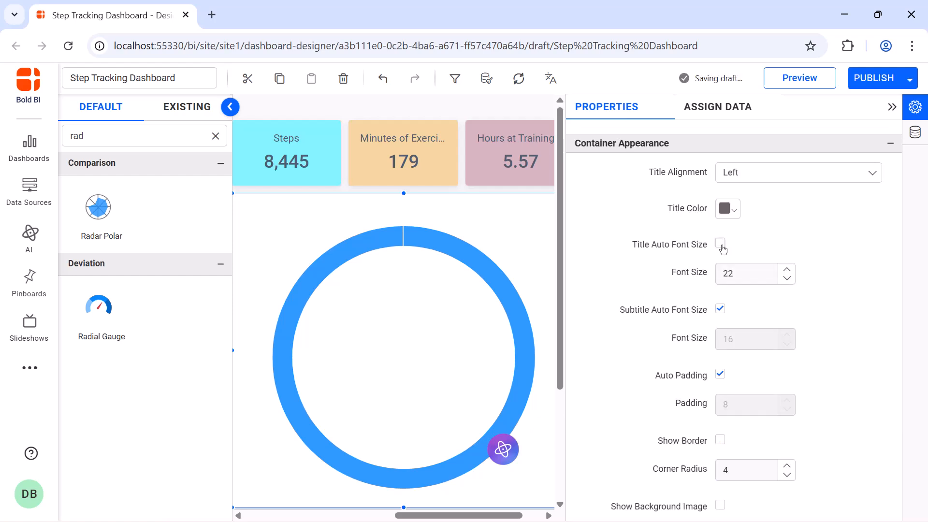
double_click(732, 273)
text(16)
scroll(721, 272, down, 7)
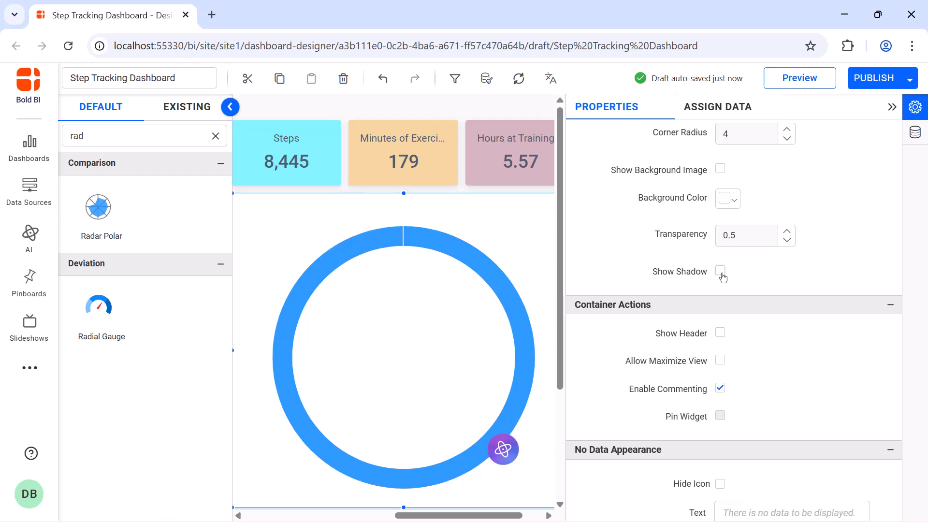
click(720, 334)
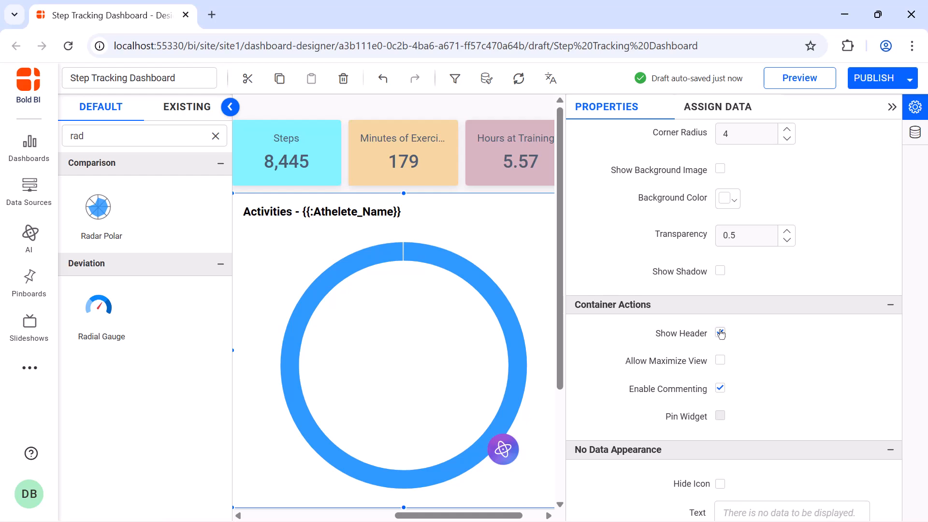
click(892, 110)
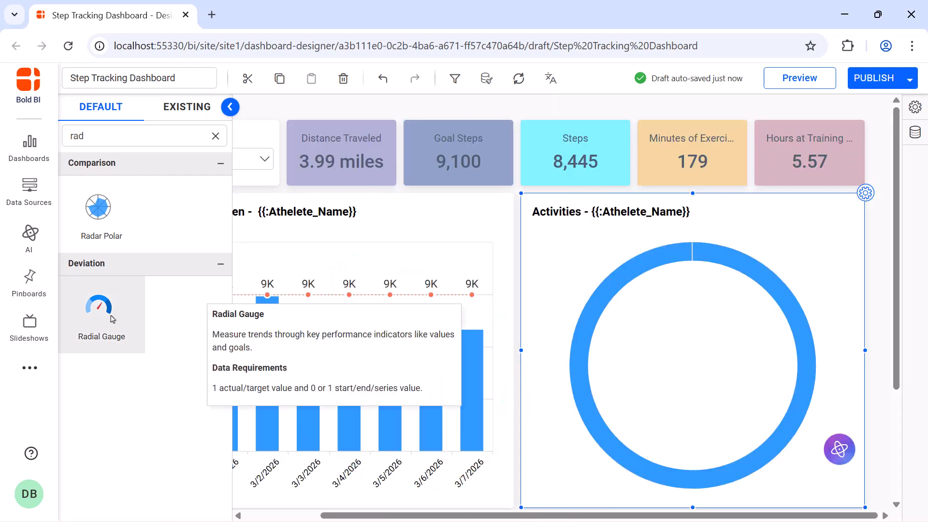
Step: Add a second, smaller Radial Gauge over the center of the Activities gauge and name it "Exercise Gauge"
drag(98, 305, 849, 478)
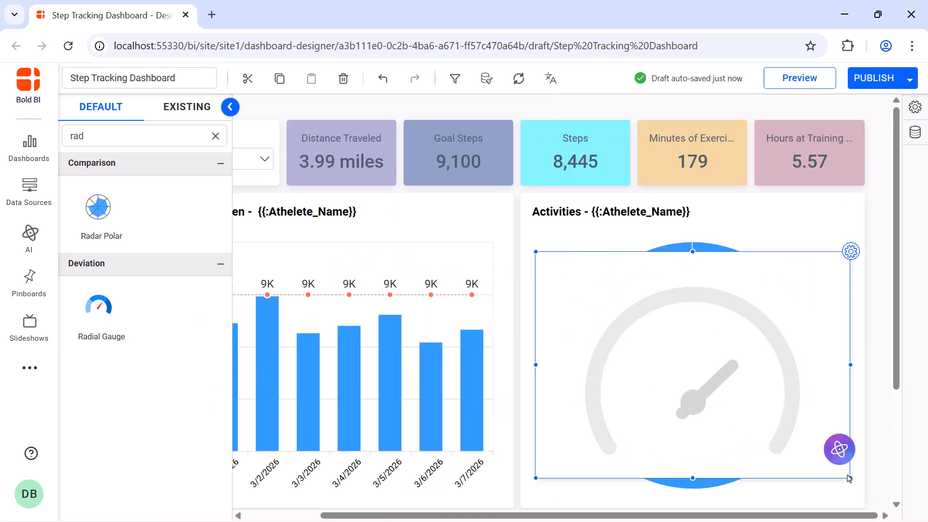
drag(355, 517, 505, 516)
click(723, 156)
double_click(723, 156)
key(BackSpace)
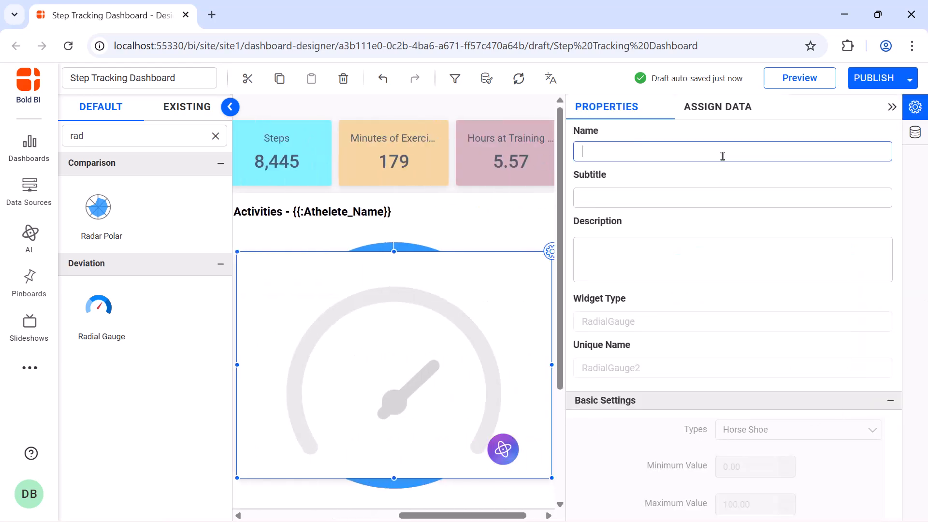
text(Exercise Gauge)
Step: Assign the Exercise_Duration measure as the Exercise Gauge's actual value
click(718, 107)
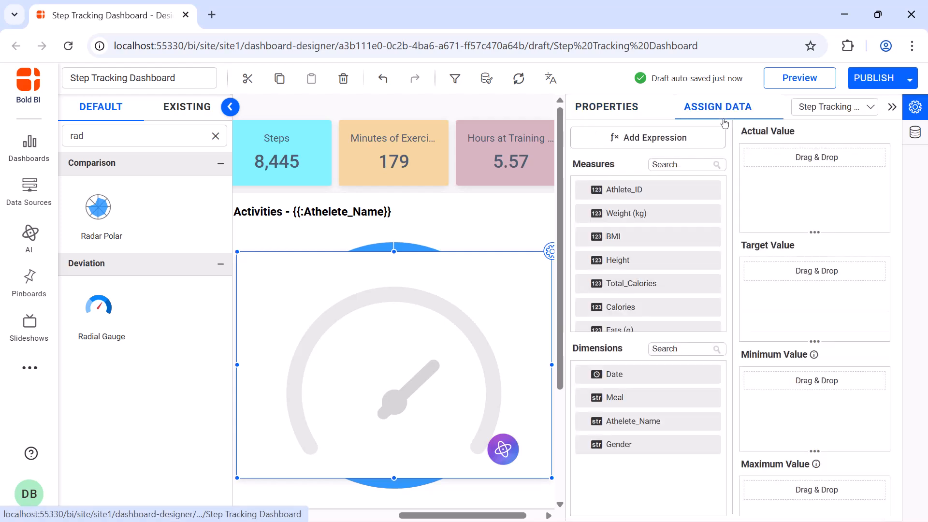
click(704, 164)
text(dur)
drag(705, 190, 817, 159)
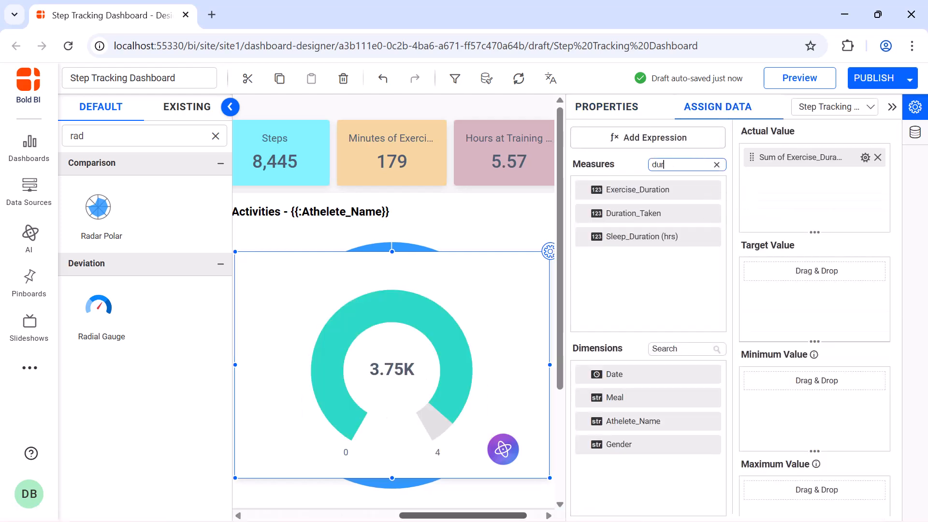
Step: Rename the Exercise Gauge's actual value field to "Minutes of Exercise" and change its aggregation to average
click(865, 157)
click(865, 182)
text(Minutes of Exercise)
key(Return)
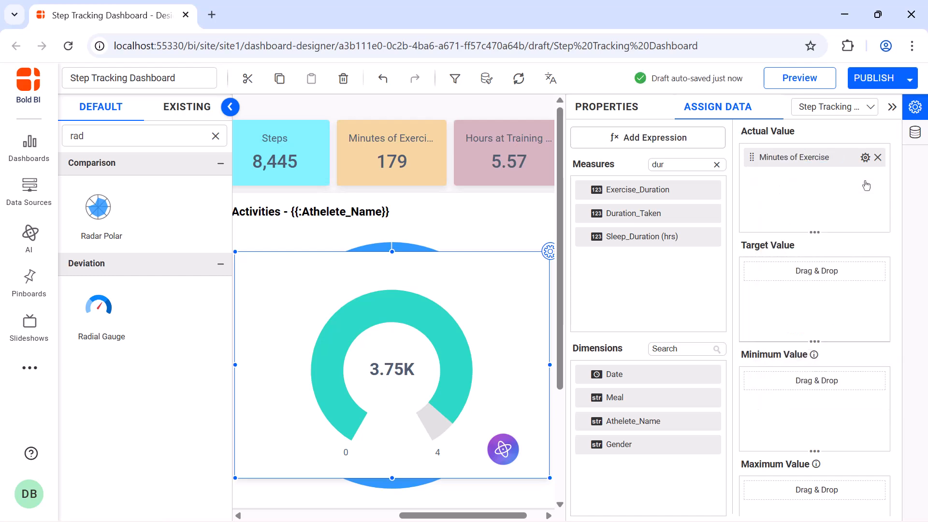
click(865, 157)
click(857, 244)
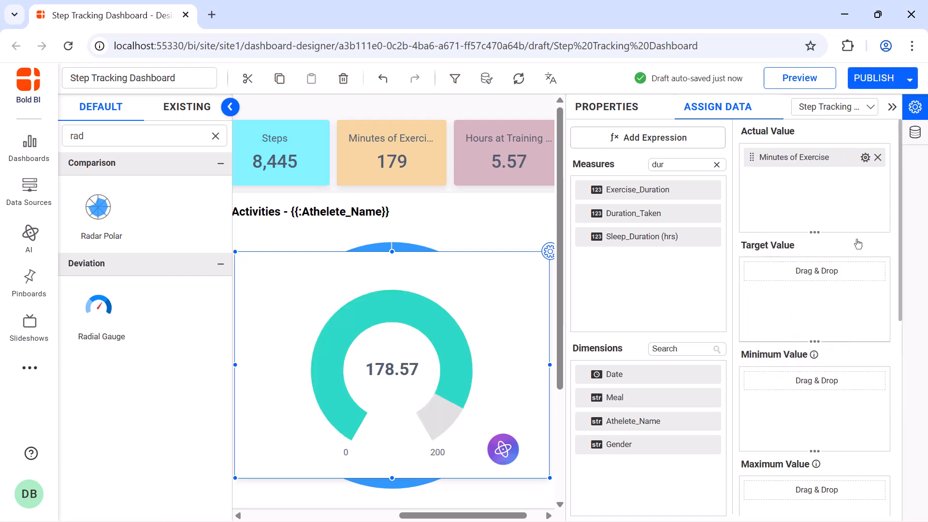
Step: Style the Exercise Gauge as a full circle with an orange range and hide its actual value
click(623, 119)
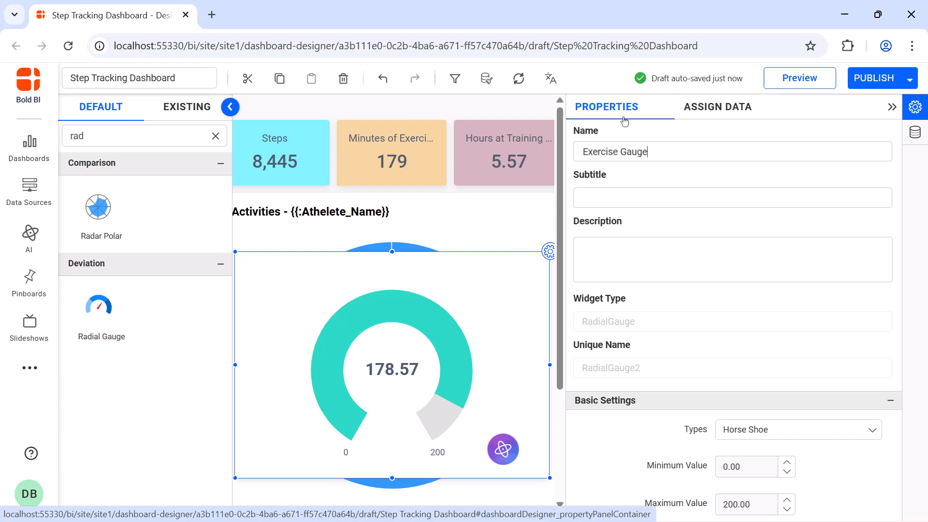
click(892, 107)
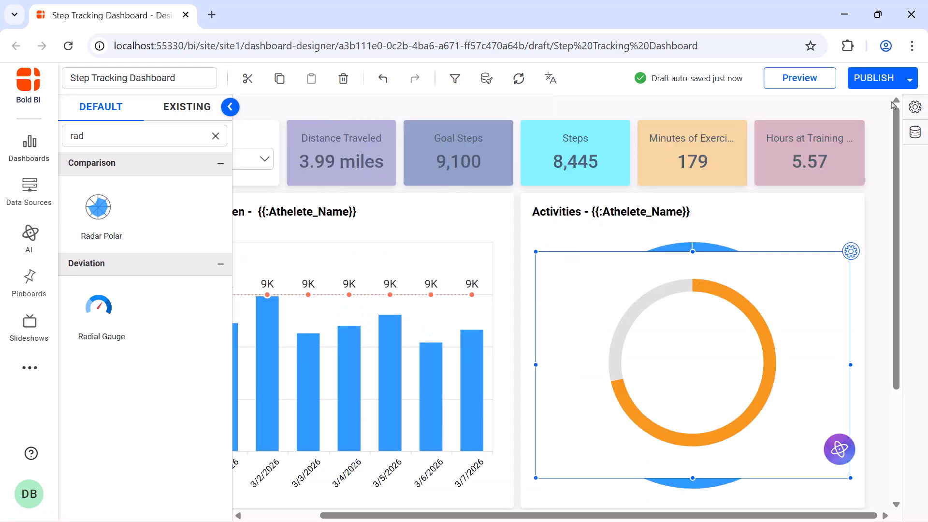
Step: Add a third, smaller Radial Gauge over the center of the Exercise Gauge and name it "Active Hours"
drag(100, 305, 778, 422)
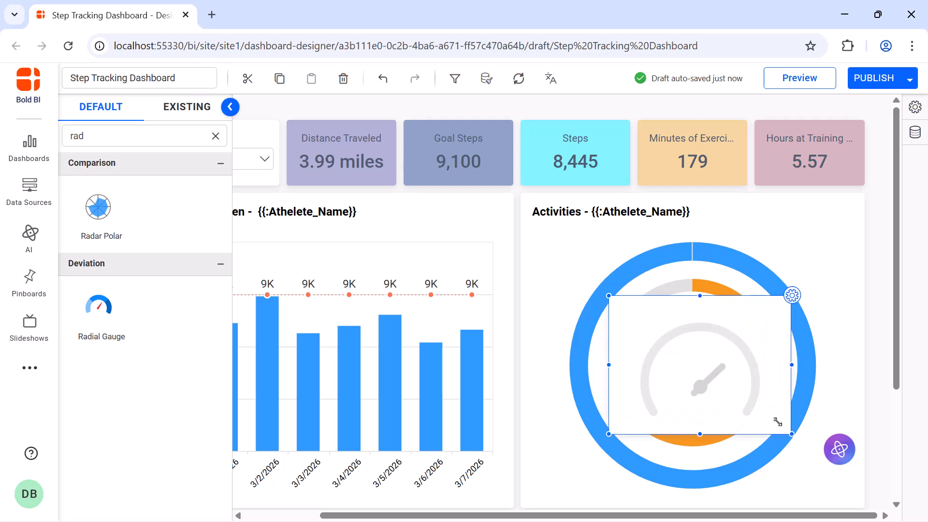
click(791, 294)
drag(391, 515, 523, 521)
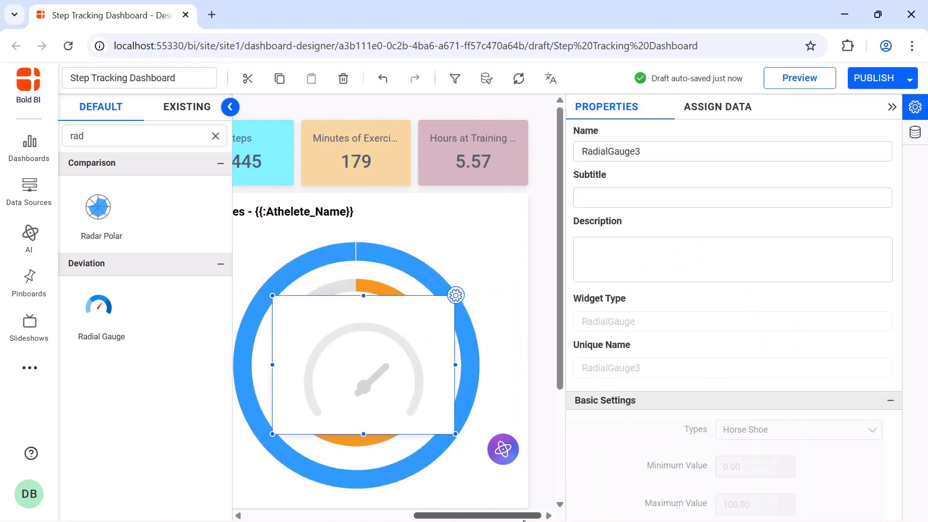
click(747, 154)
key(ctrl+a)
key(BackSpace)
text(Active Hours)
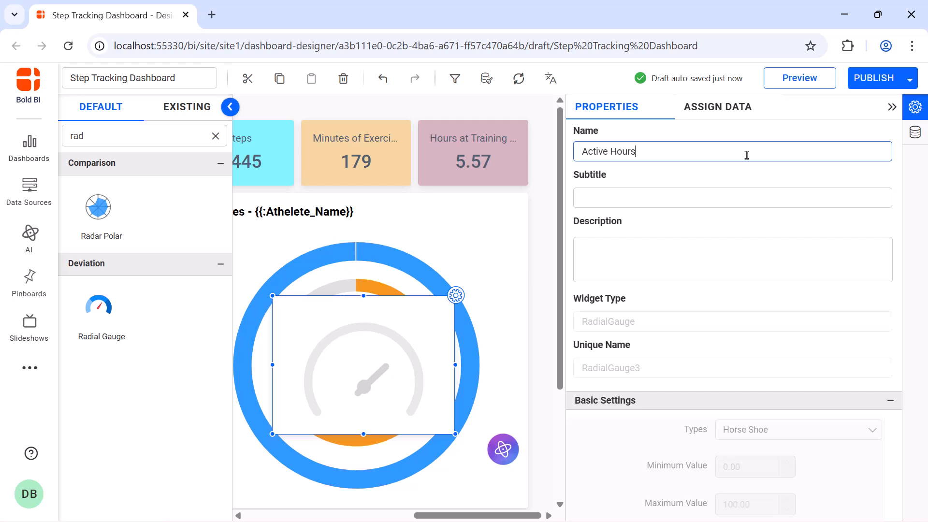
Step: Assign the Active_Hours measure as the Active Hours gauge's actual value
click(722, 120)
click(702, 165)
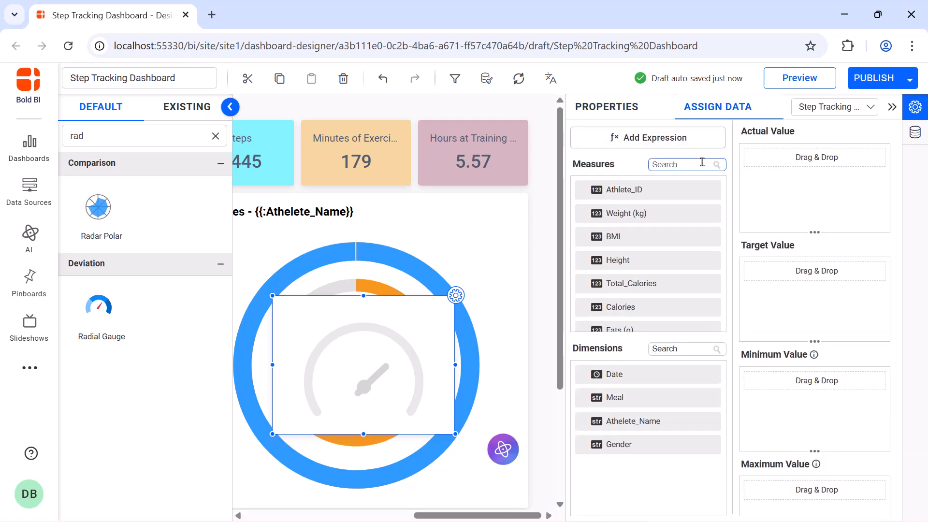
text(act)
drag(628, 190, 744, 200)
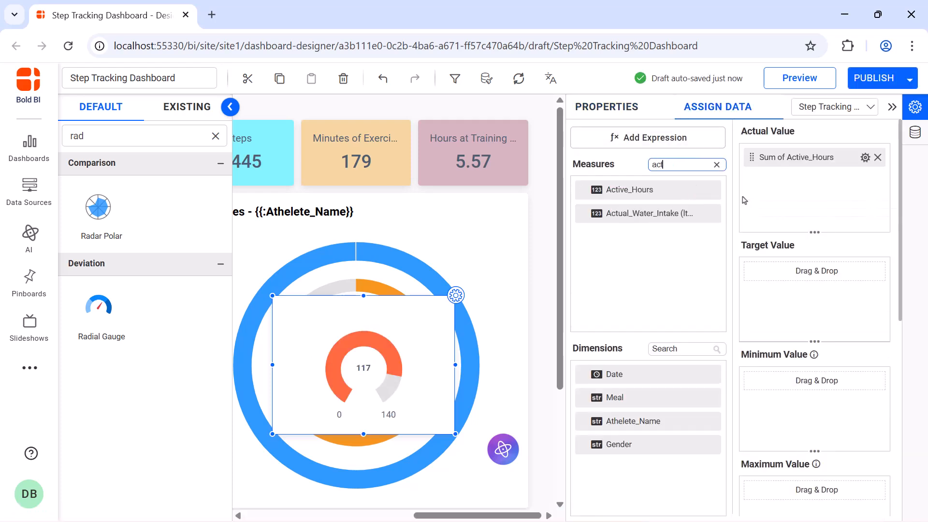
Step: Rename the Active Hours gauge's actual value field to "Active Hours" and change its aggregation to average
click(865, 158)
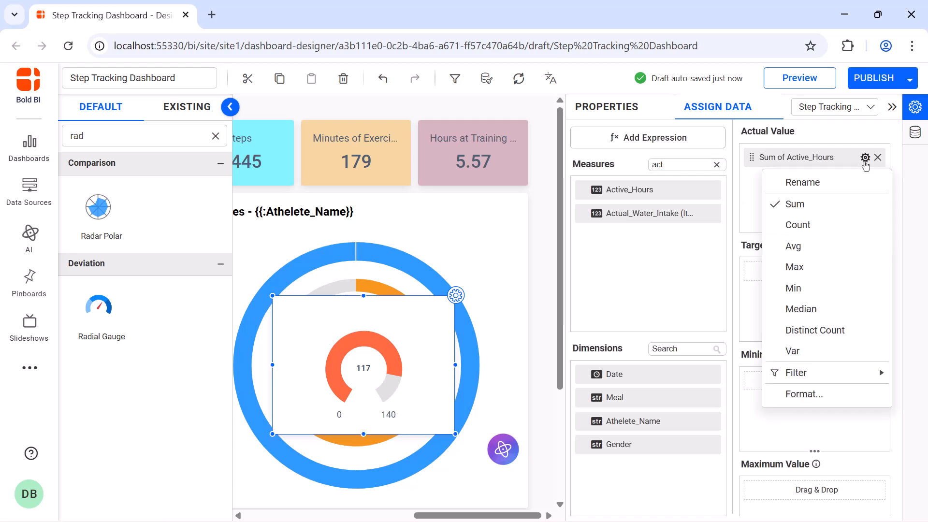
click(866, 181)
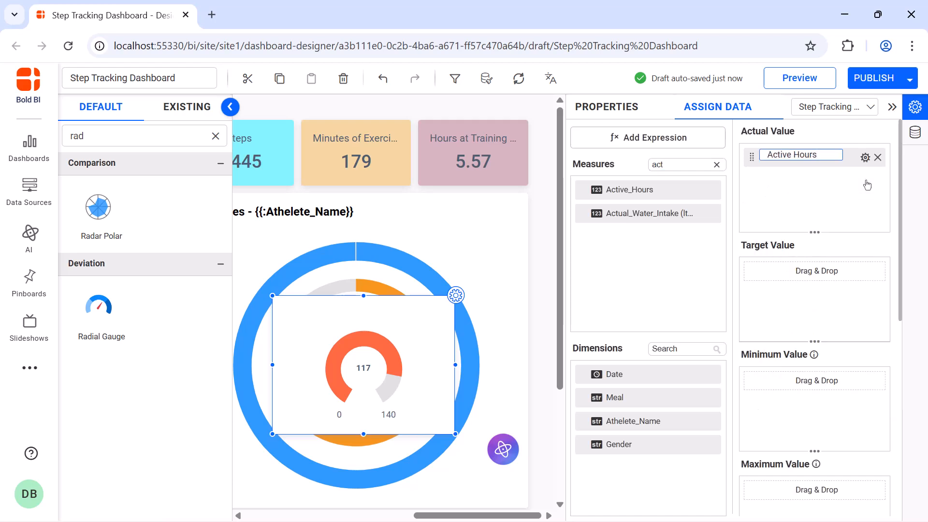
click(866, 157)
click(795, 244)
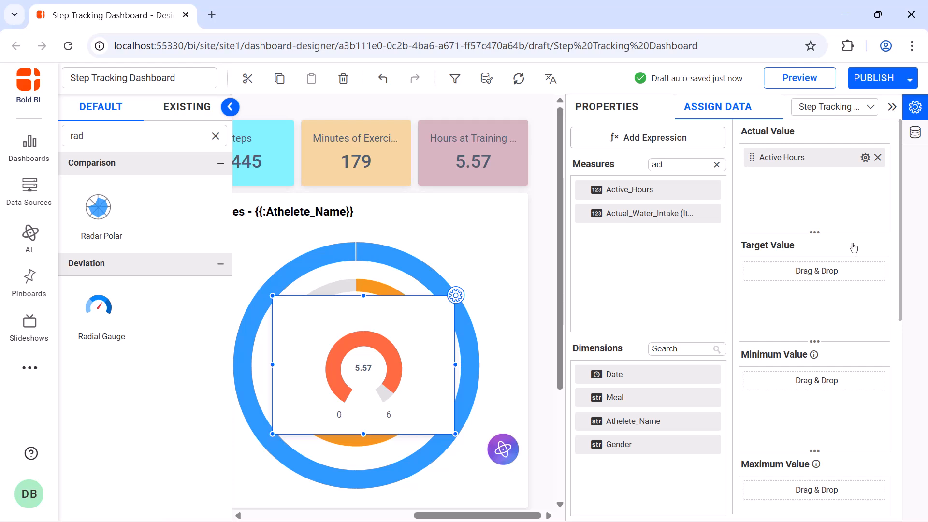
Step: Style the Active Hours gauge as a full circle with a mauve range and hide its actual value
click(604, 121)
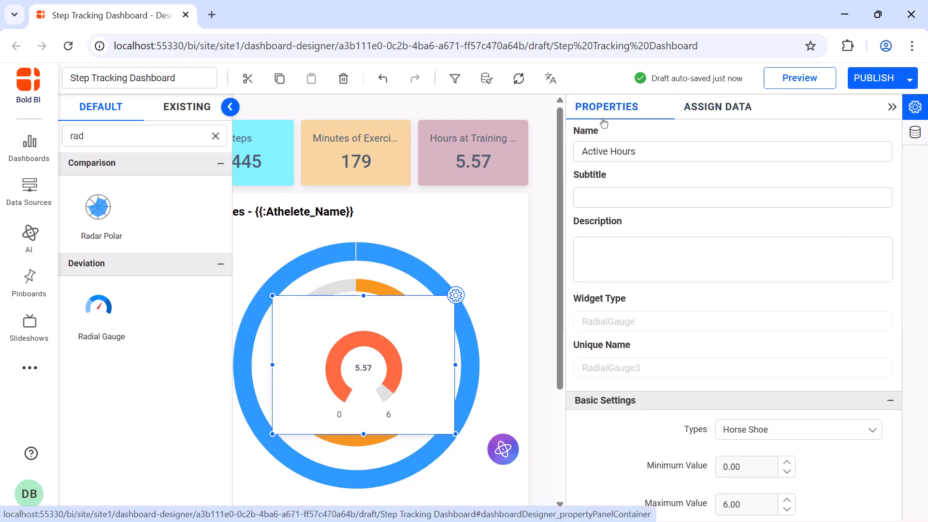
click(892, 107)
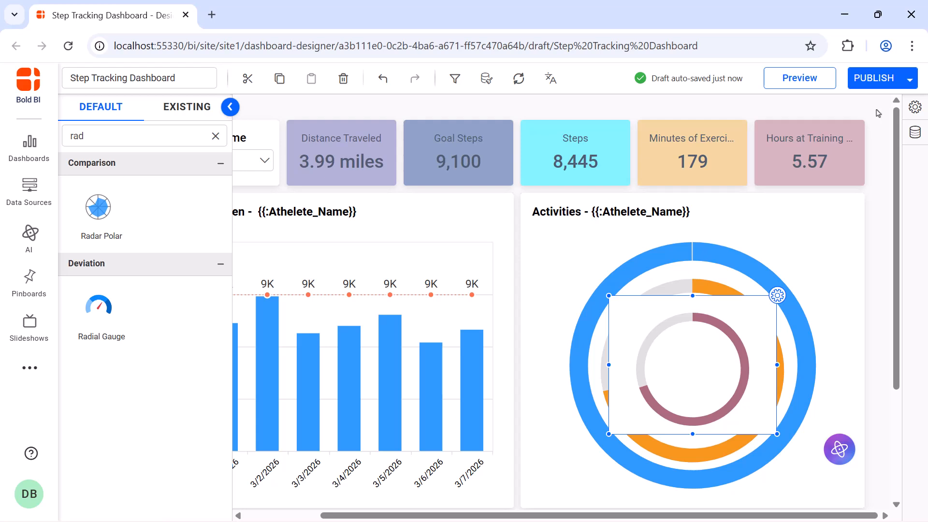
Step: Preview the dashboard with the Athlete Name filter set to the first listed athlete, and return to the designer
click(801, 79)
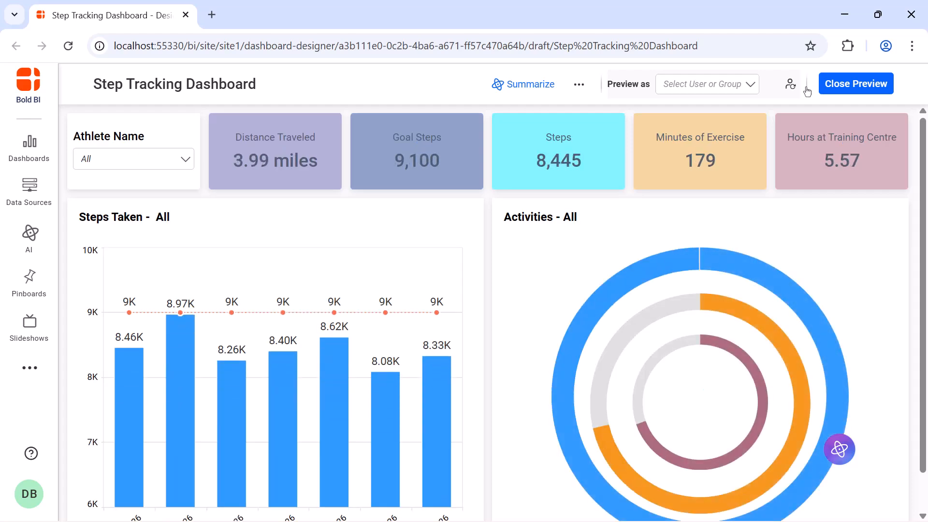
click(184, 160)
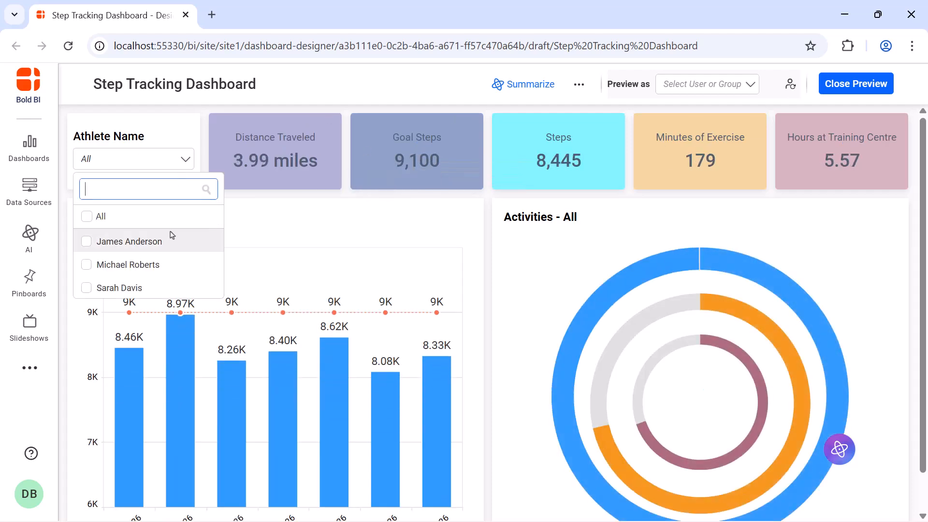
click(172, 237)
click(249, 203)
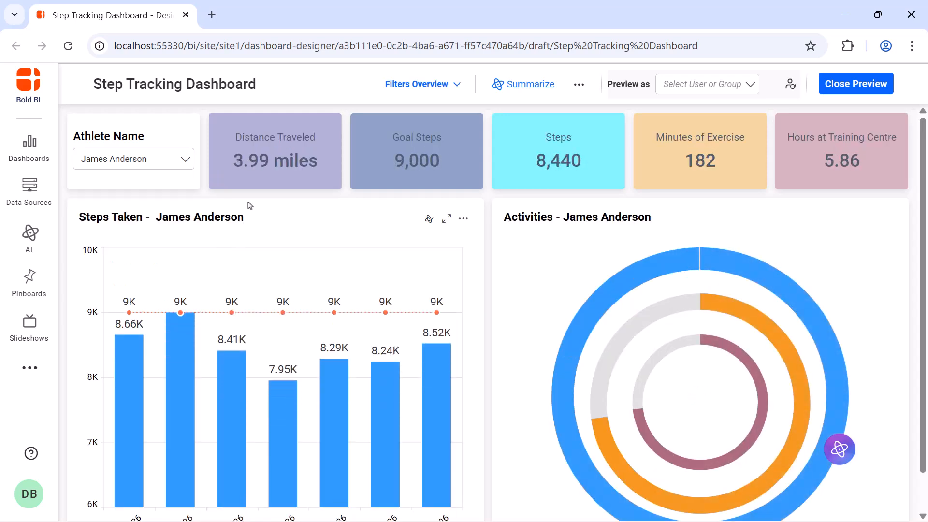
click(881, 86)
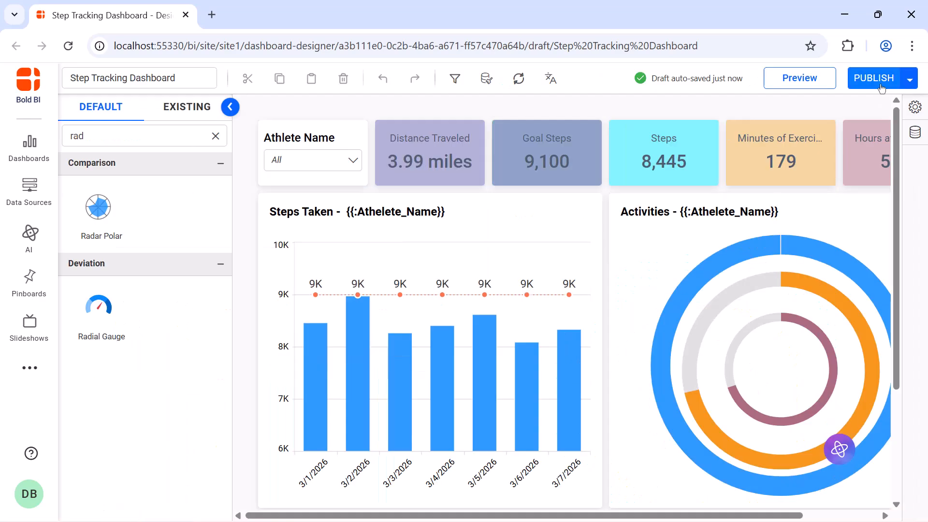
Step: Publish the dashboard as "Step Tracking Dashboard" in the Getting Started Tutorial category and open the published version
click(880, 86)
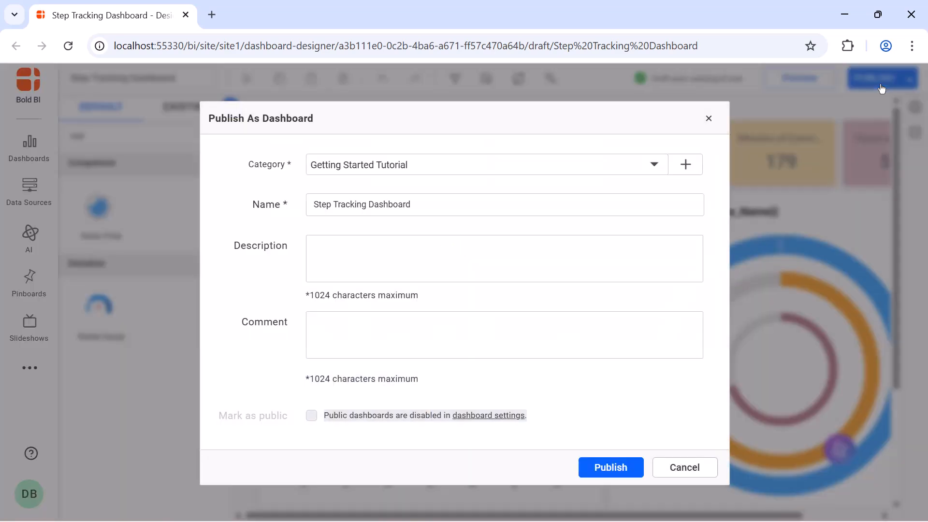
click(604, 468)
click(478, 365)
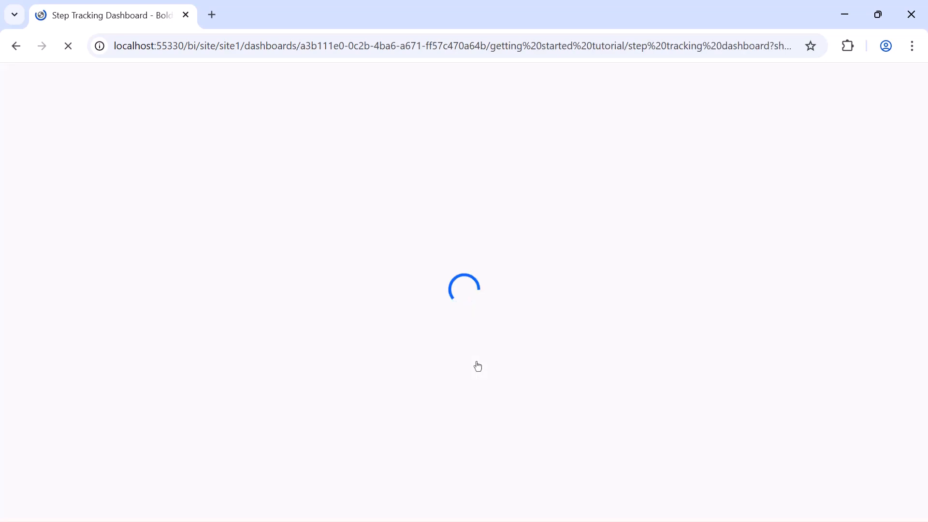